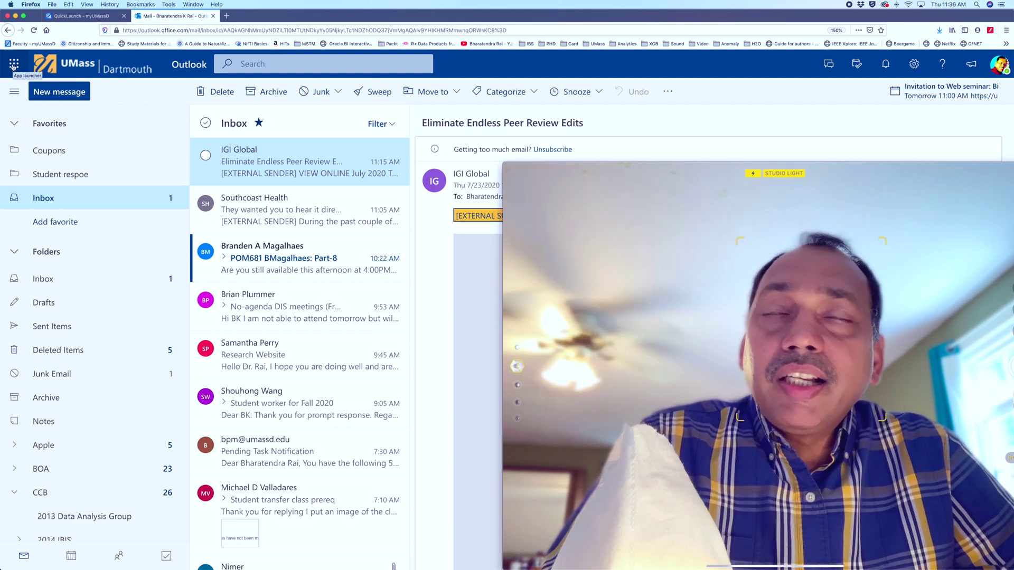
Step: Open Power BI from the full list of Office 365 apps
{"action": "left_click", "coordinate": [13, 65]}
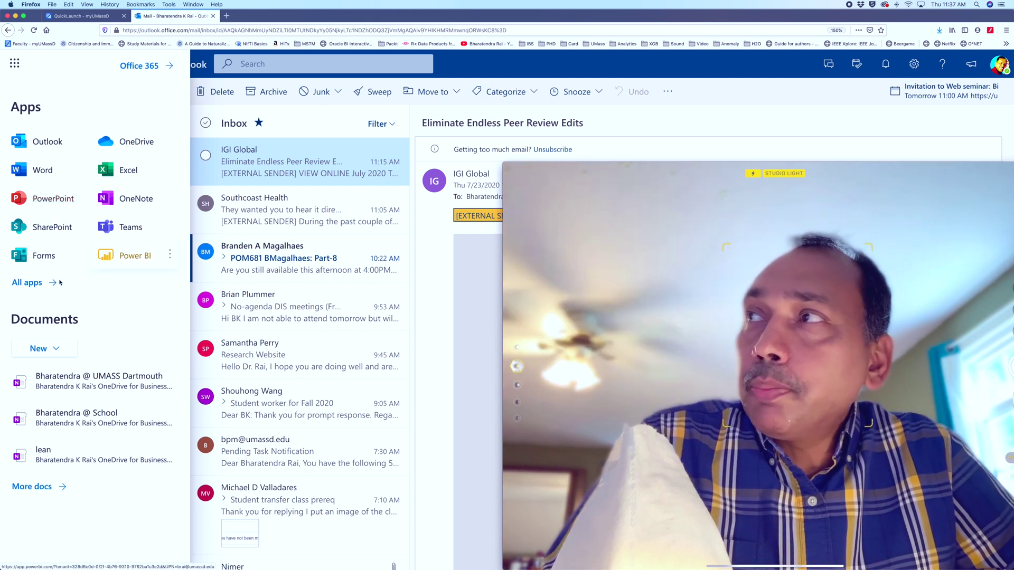
{"action": "left_click", "coordinate": [21, 287]}
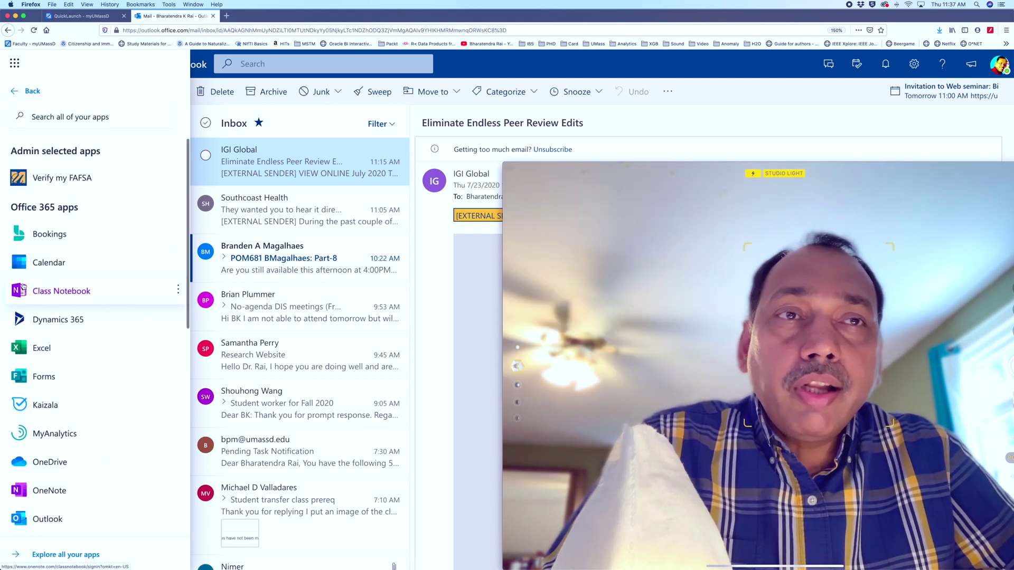
{"action": "left_click", "coordinate": [56, 554]}
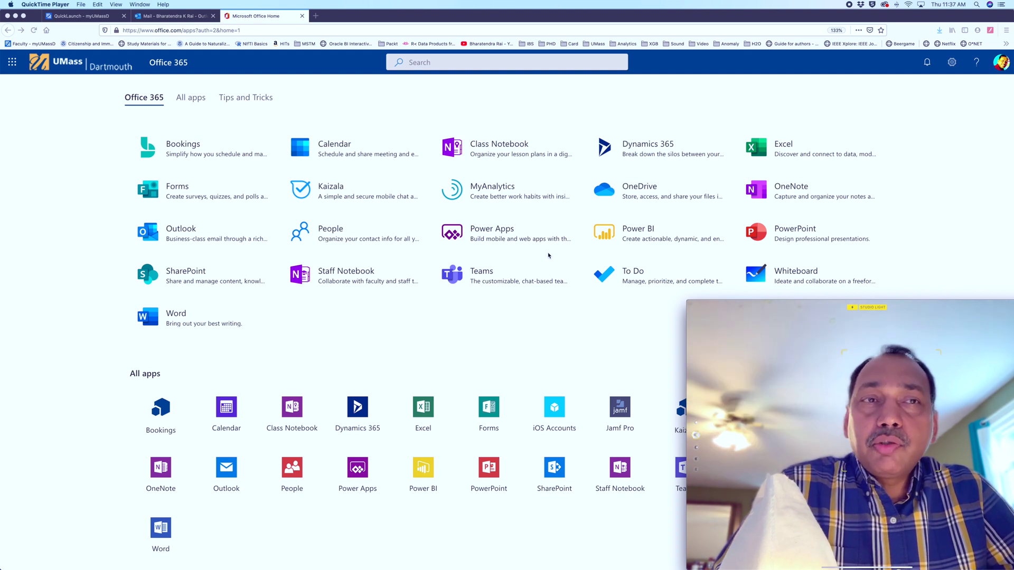
{"action": "left_click", "coordinate": [607, 236]}
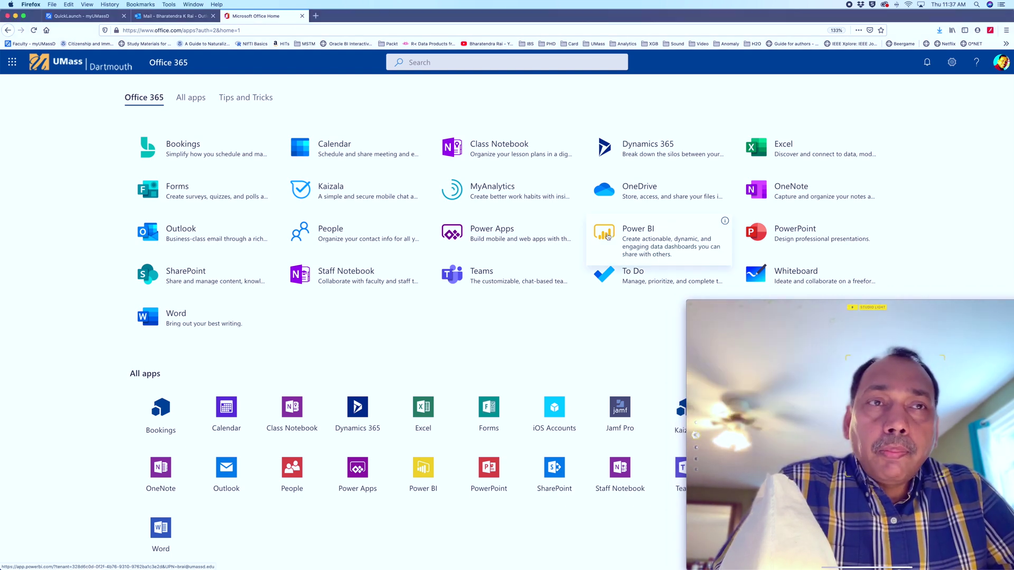
{"action": "left_click", "coordinate": [639, 240]}
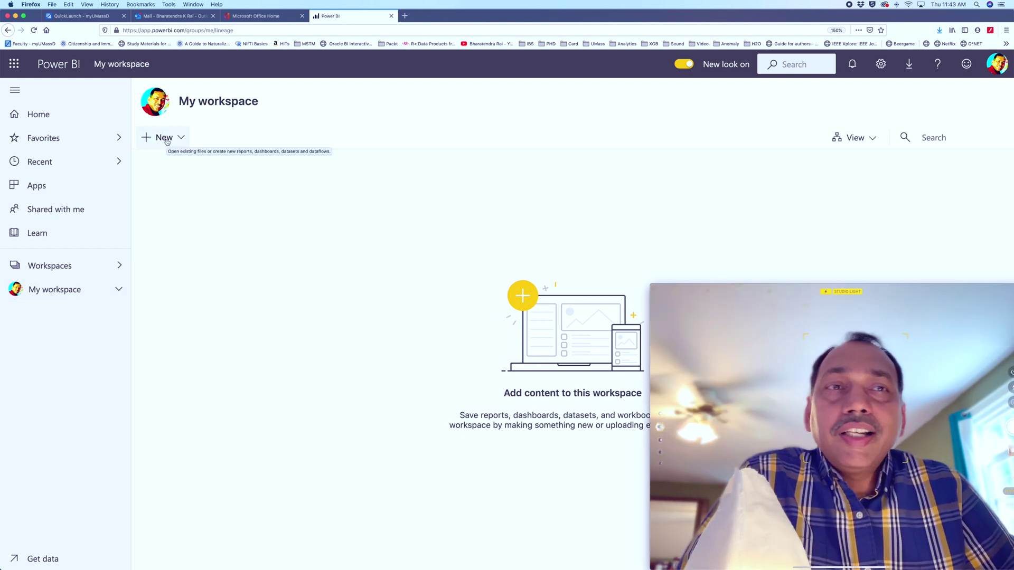
Step: Upload the local file VehicleFailure.csv from the Downloads folder to My workspace
{"action": "left_click", "coordinate": [165, 138]}
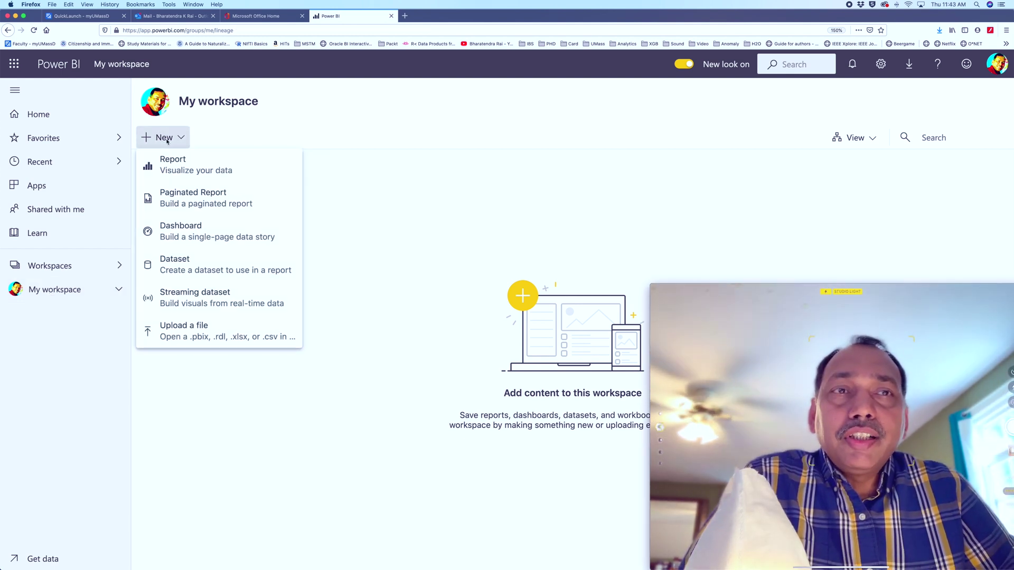
{"action": "left_click", "coordinate": [192, 337]}
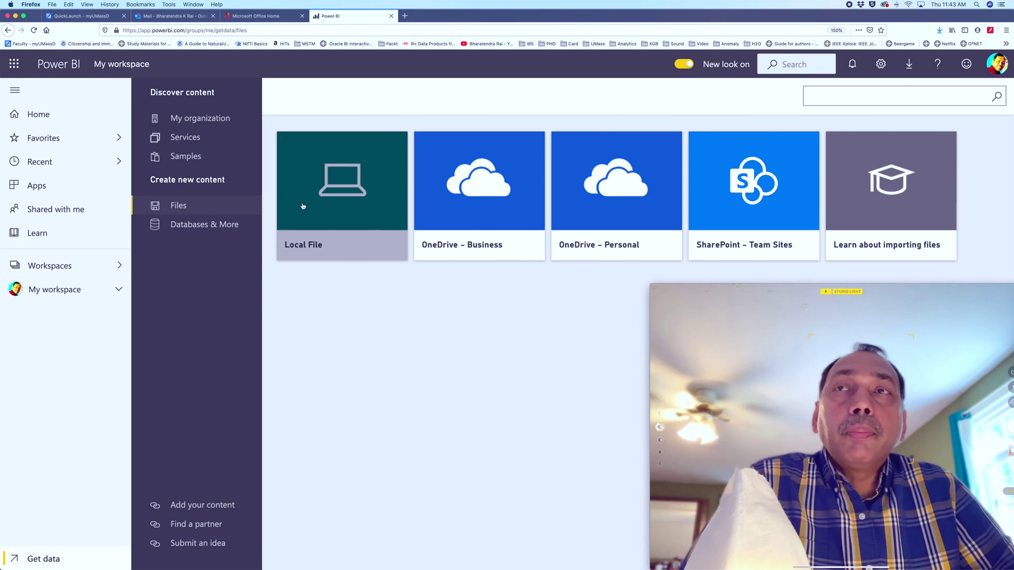
{"action": "left_click", "coordinate": [331, 193]}
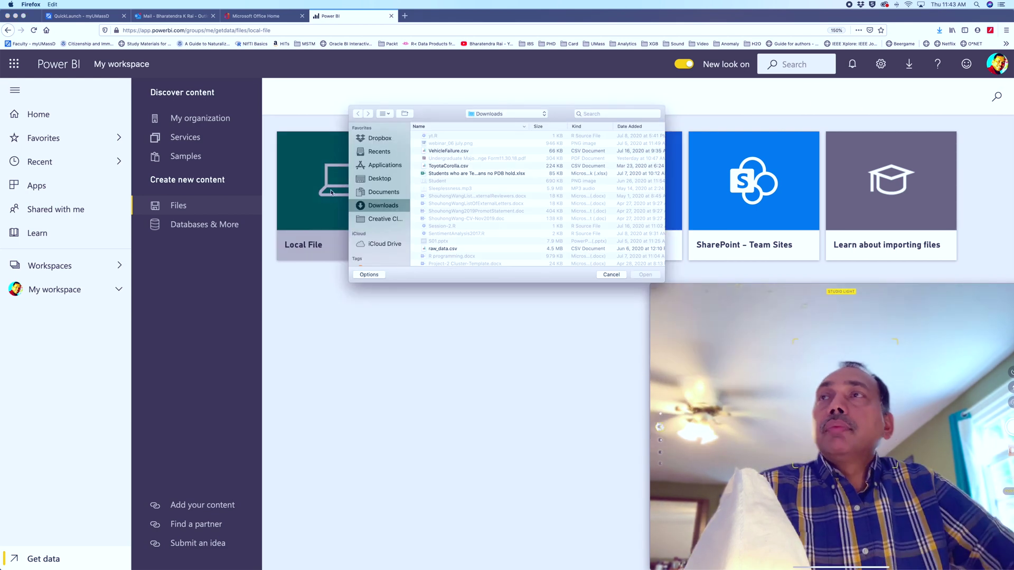
{"action": "left_click", "coordinate": [457, 151]}
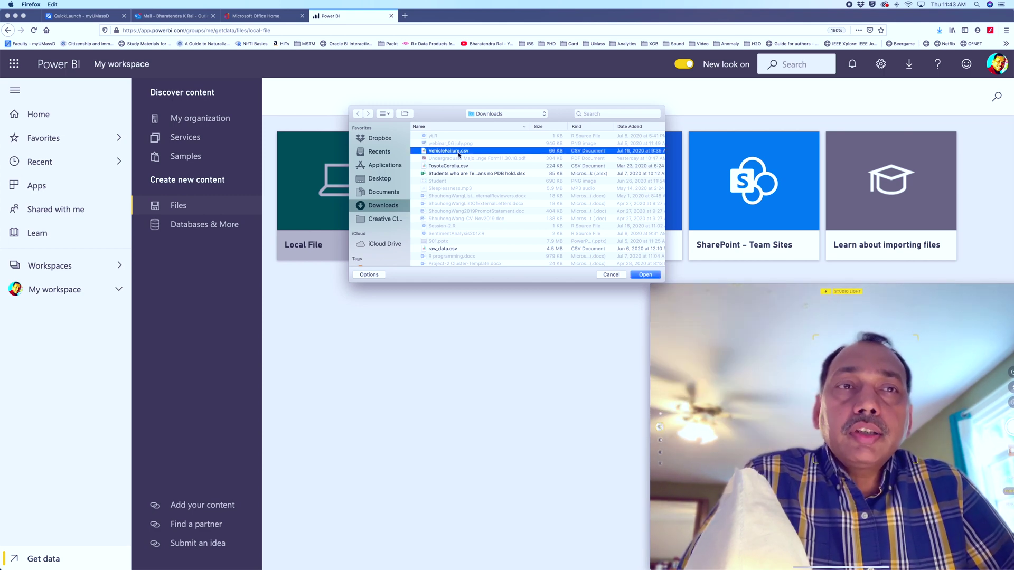
{"action": "left_click", "coordinate": [654, 274]}
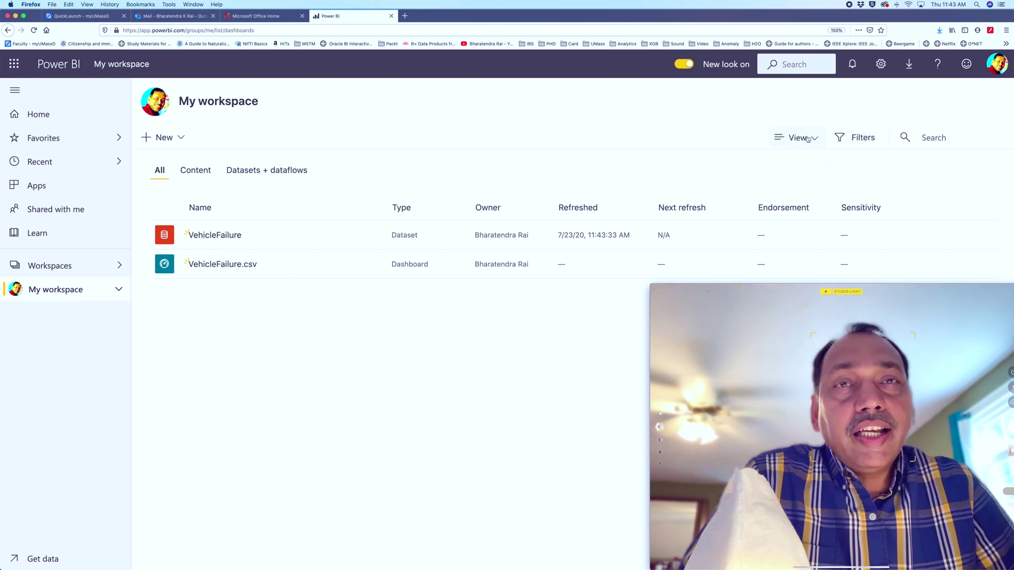
Step: Open the VehicleFailure dataset from My workspace and add an enlarged map visual to the report page
{"action": "left_click", "coordinate": [119, 290]}
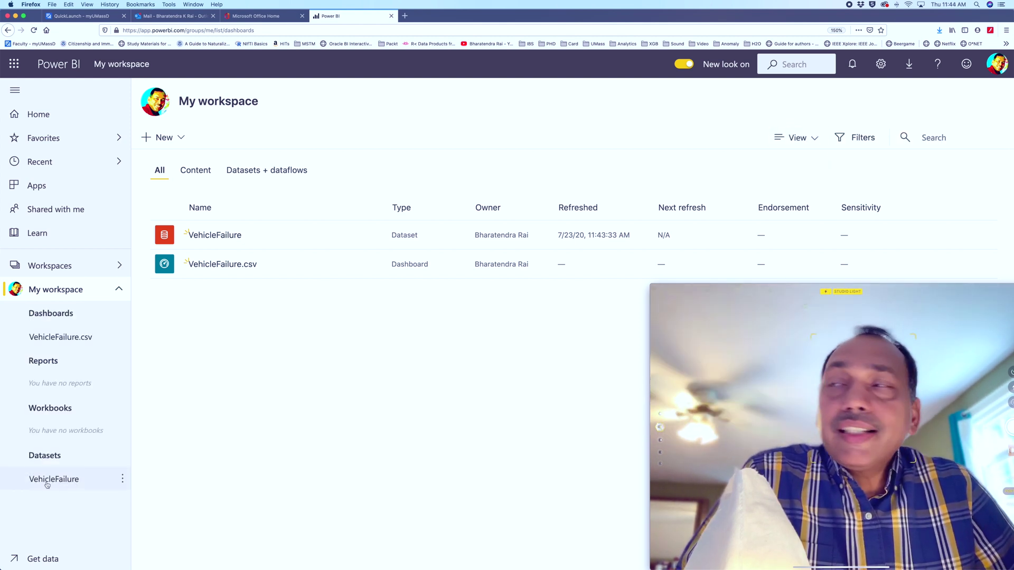
{"action": "left_click", "coordinate": [53, 482]}
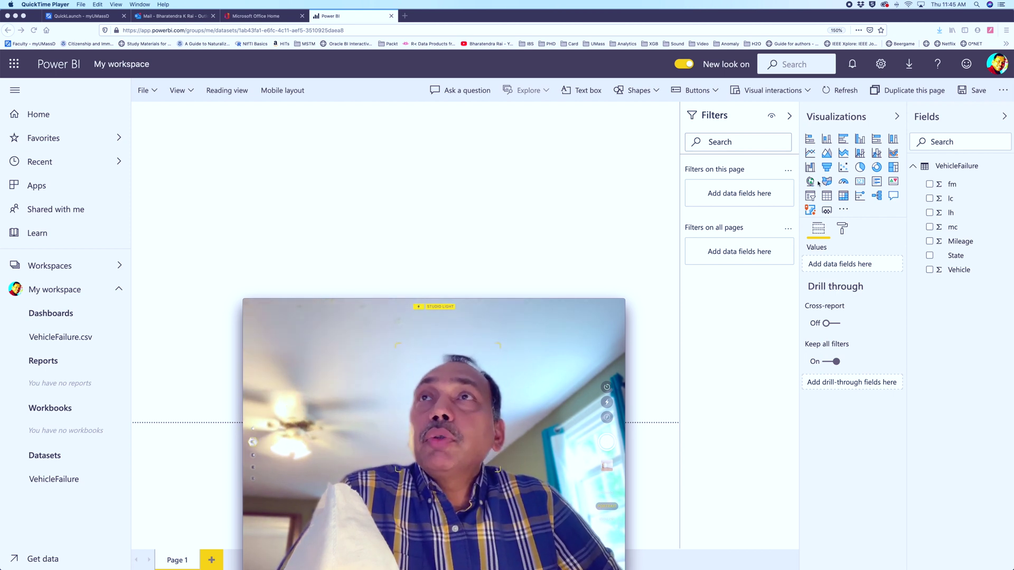
{"action": "left_click", "coordinate": [810, 183]}
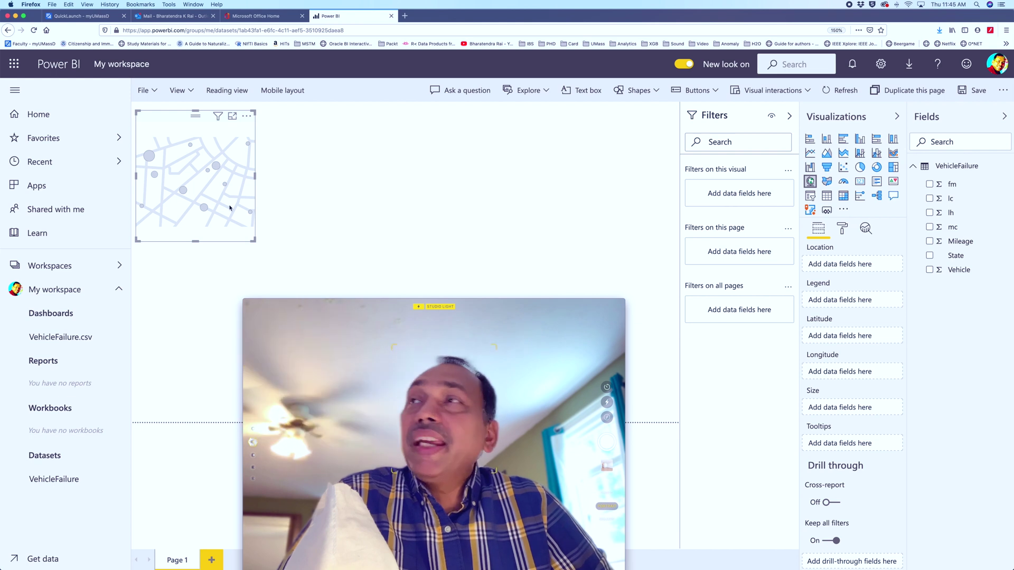
{"action": "left_click_drag", "start_coordinate": [255, 240], "coordinate": [398, 267]}
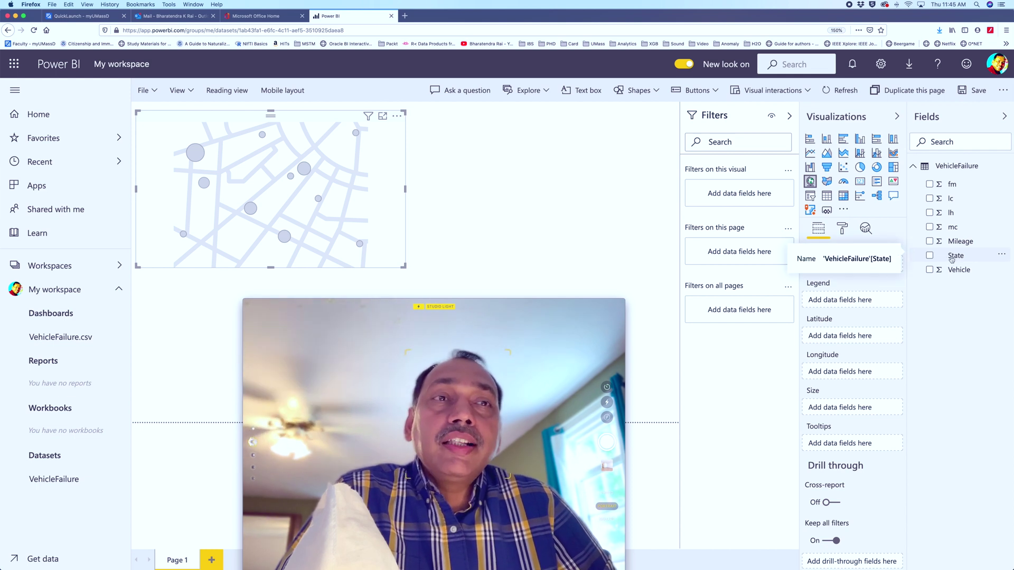
Step: Set State as the map's location and lc as its bubble size, keeping the Sum aggregation
{"action": "left_click_drag", "start_coordinate": [953, 256], "coordinate": [840, 264]}
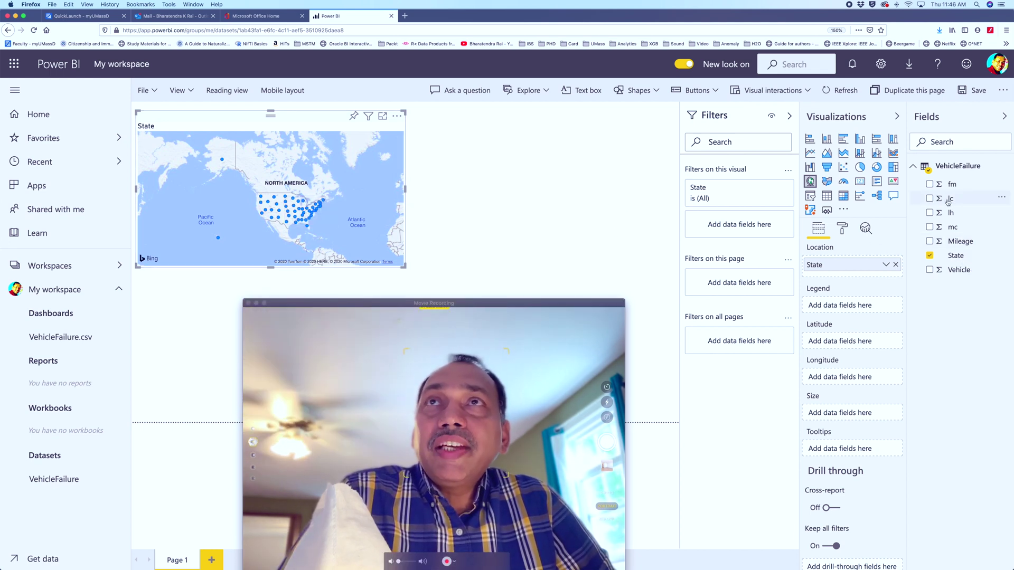
{"action": "left_click_drag", "start_coordinate": [933, 202], "coordinate": [841, 416]}
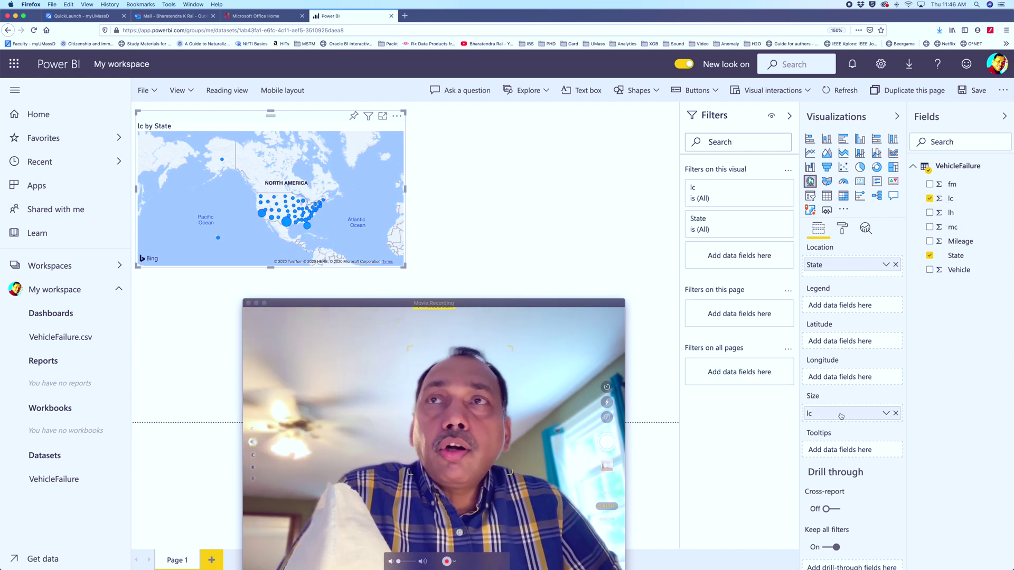
{"action": "left_click", "coordinate": [886, 414]}
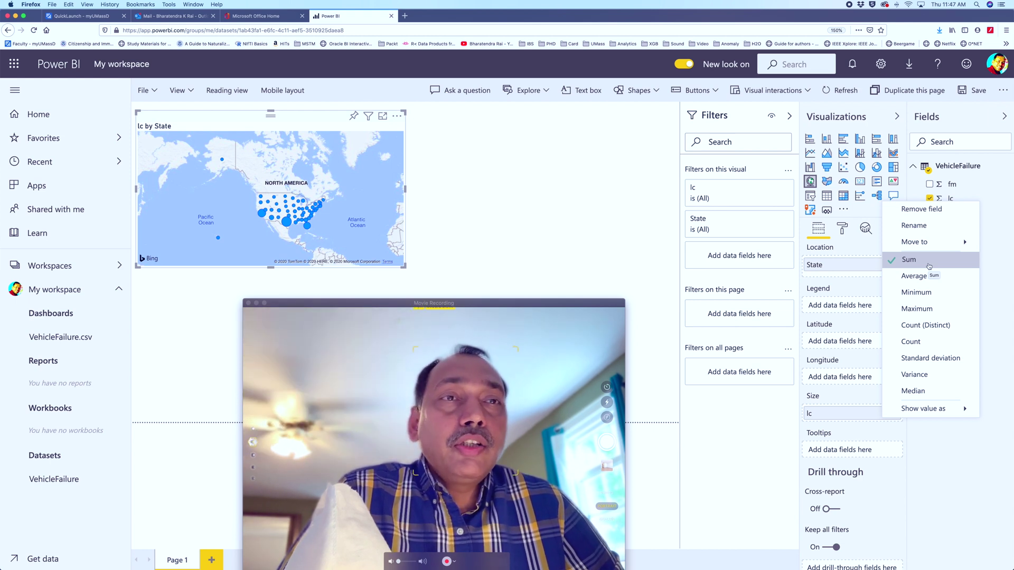
{"action": "left_click", "coordinate": [269, 225]}
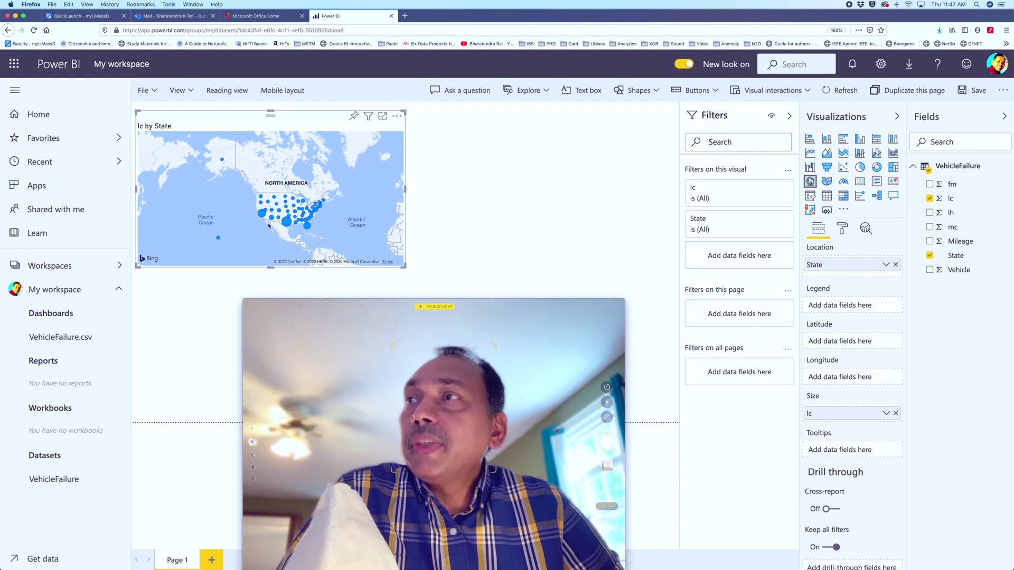
{"action": "mouse_move", "coordinate": [261, 218]}
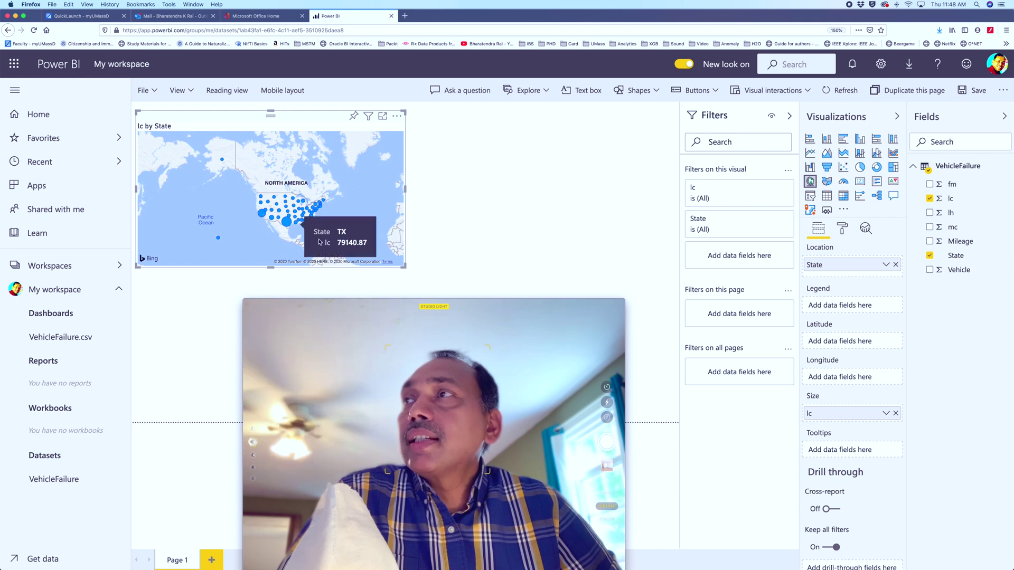
Step: Add a pie chart below the map with State as details and the distinct count of State as values
{"action": "left_click", "coordinate": [490, 266]}
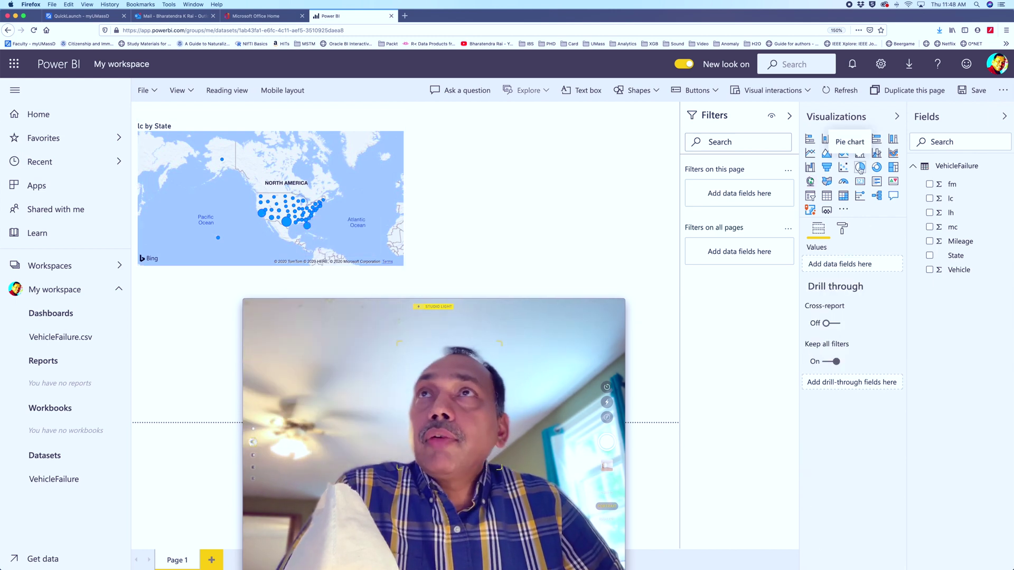
{"action": "left_click", "coordinate": [860, 168]}
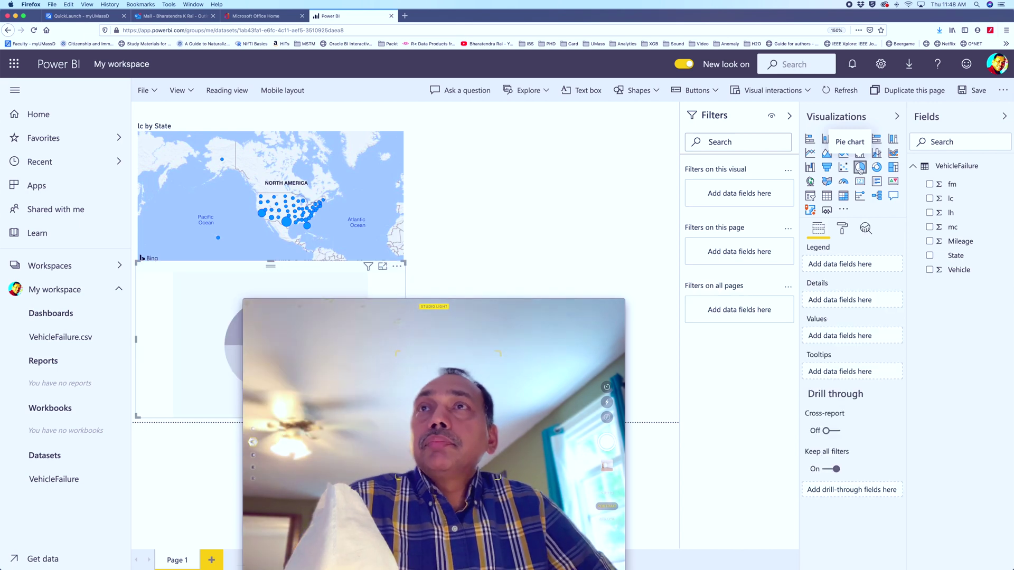
{"action": "left_click_drag", "start_coordinate": [965, 258], "coordinate": [852, 339]}
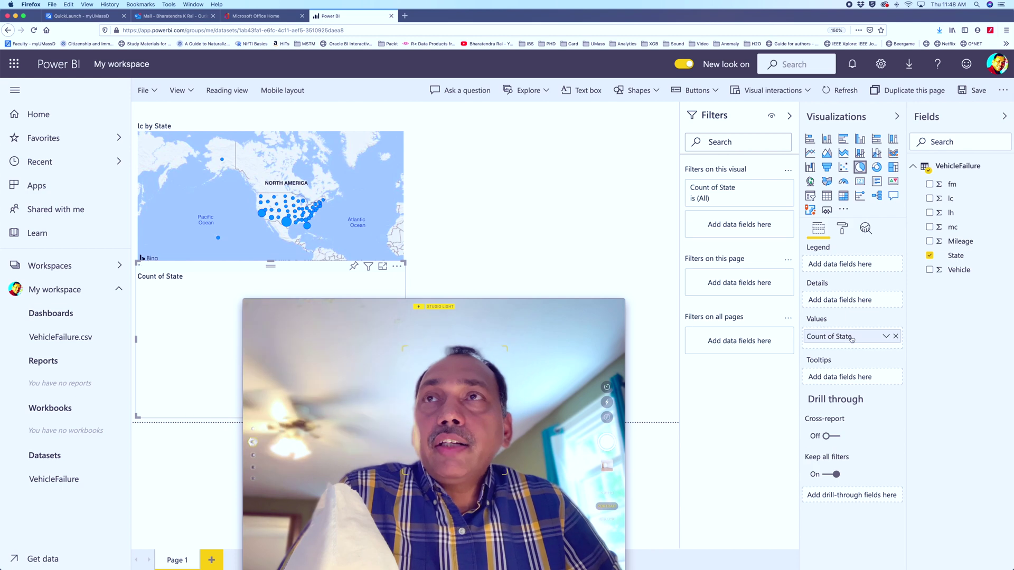
{"action": "left_click", "coordinate": [886, 336]}
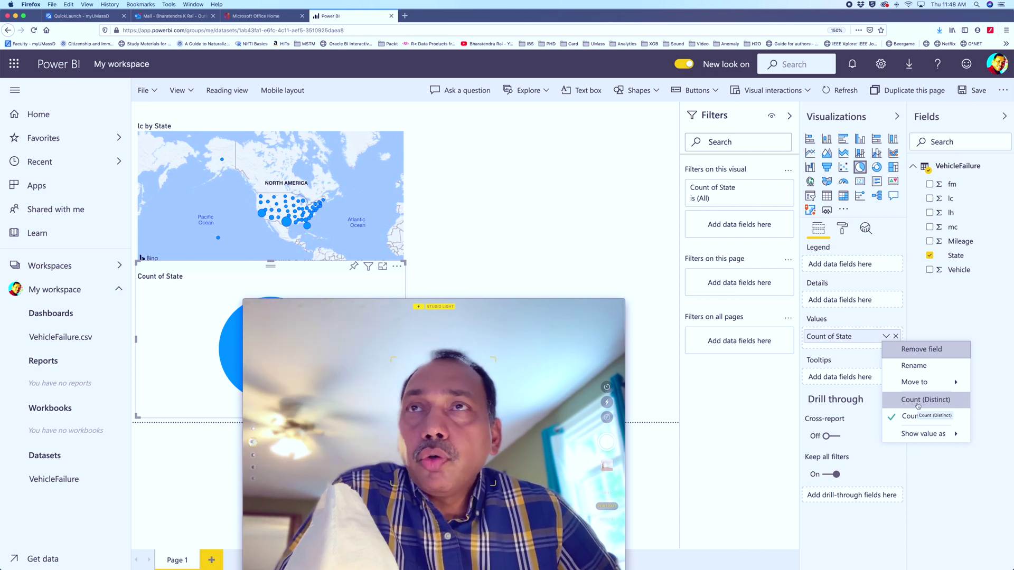
{"action": "left_click", "coordinate": [918, 405]}
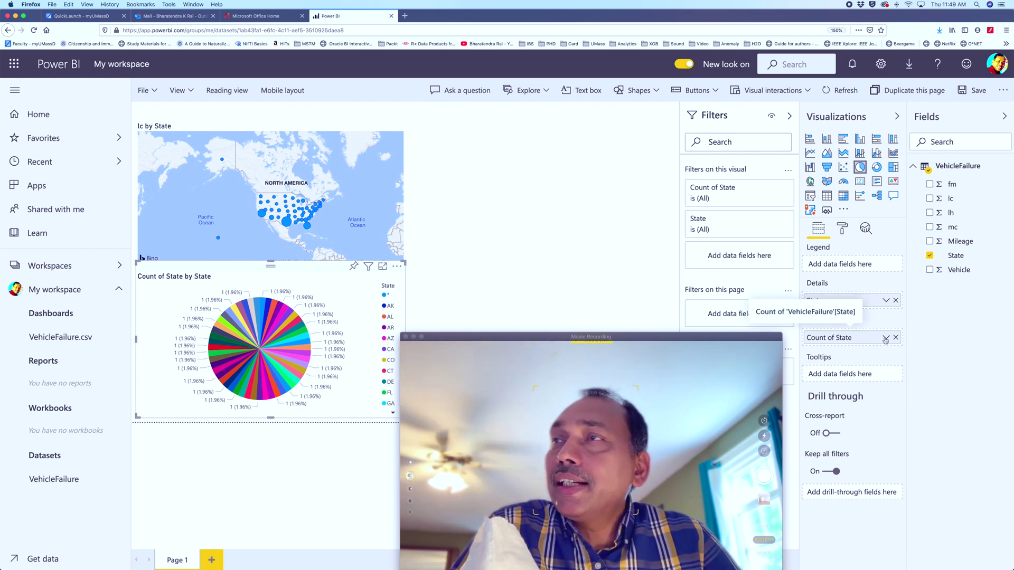
Step: Change the aggregation of the pie chart's State values to Count
{"action": "left_click", "coordinate": [886, 339]}
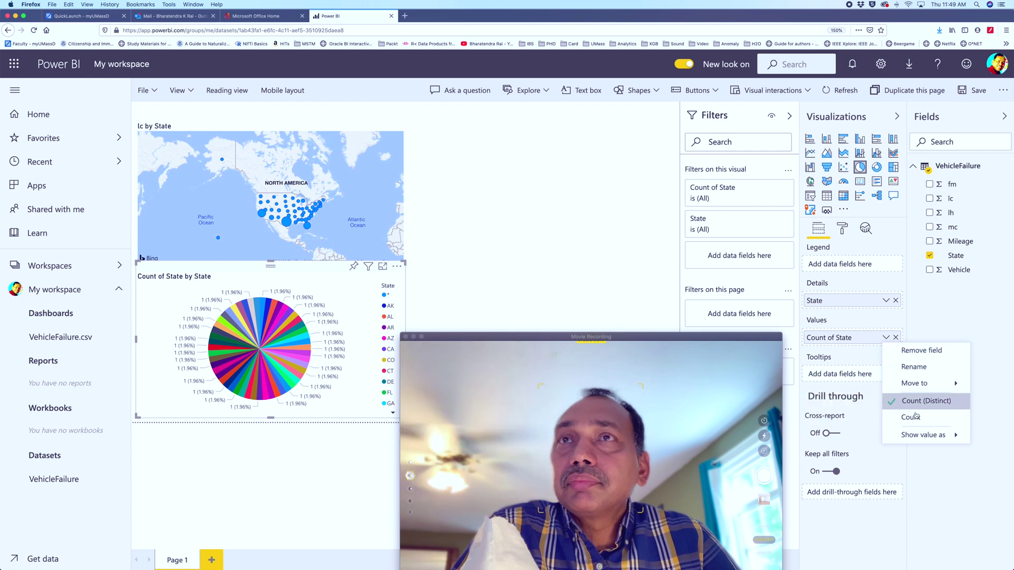
{"action": "left_click", "coordinate": [917, 417]}
{"action": "left_click", "coordinate": [885, 338]}
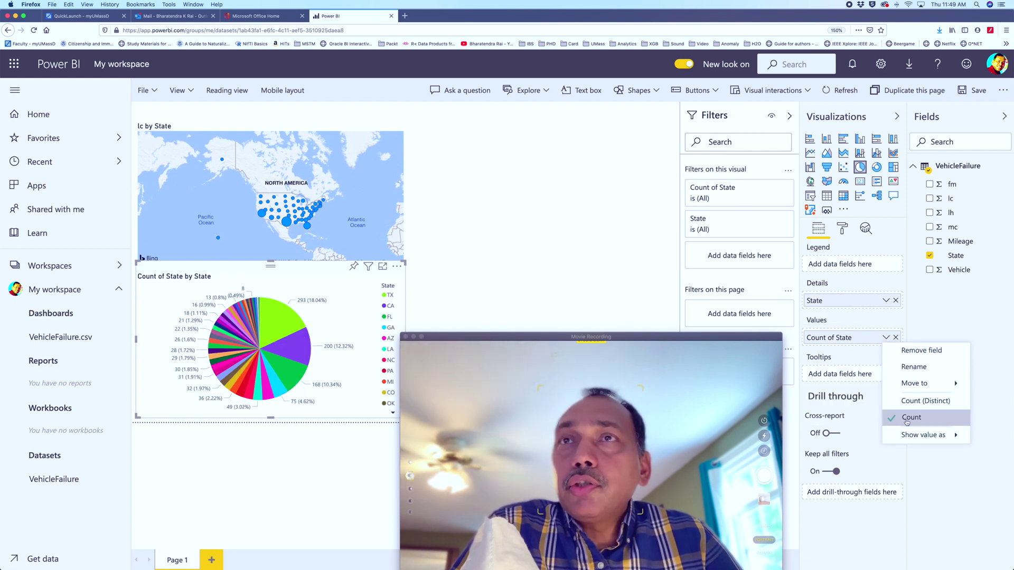
{"action": "mouse_move", "coordinate": [268, 322]}
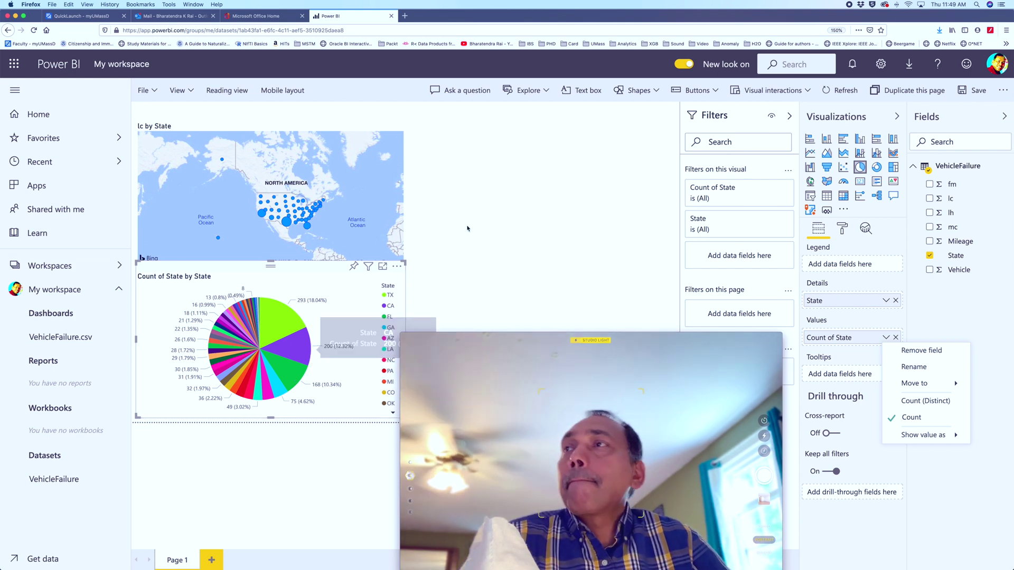
{"action": "left_click", "coordinate": [441, 240]}
Step: Add a scatter chart beside the map with lh on the X axis and lc on the Y axis
{"action": "left_click", "coordinate": [488, 192]}
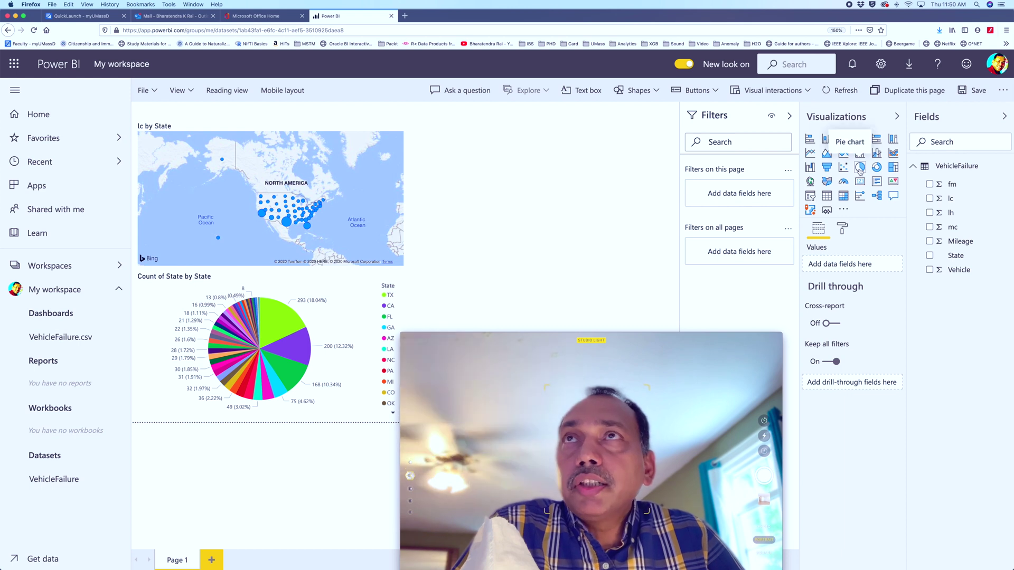
{"action": "left_click", "coordinate": [843, 168]}
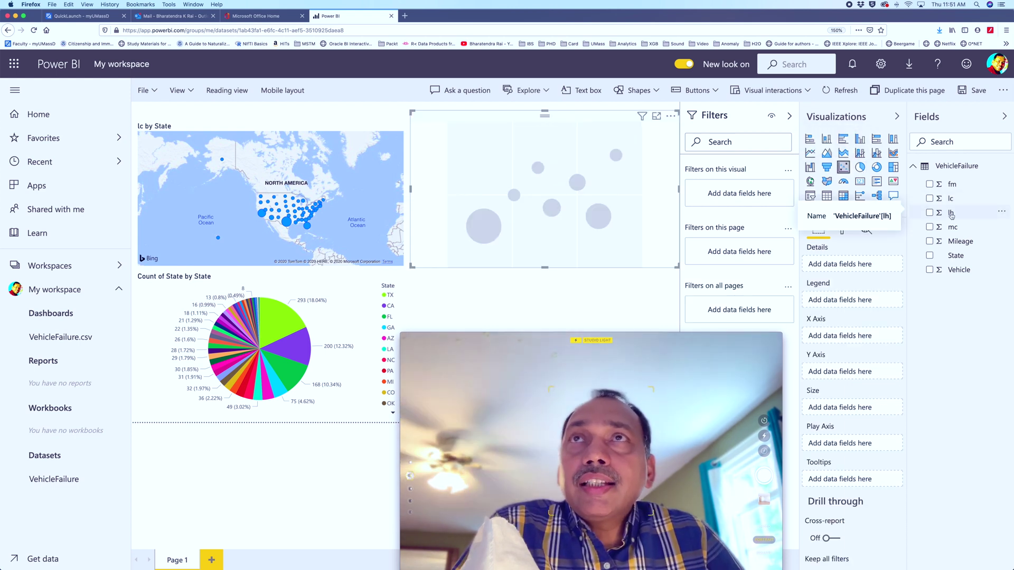
{"action": "left_click_drag", "start_coordinate": [951, 215], "coordinate": [856, 340]}
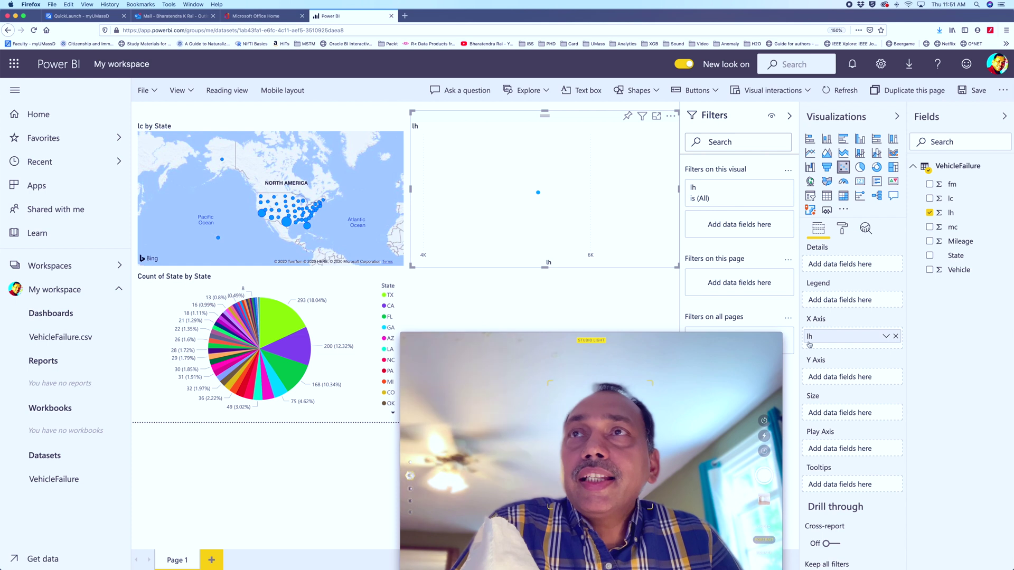
{"action": "left_click_drag", "start_coordinate": [948, 199], "coordinate": [848, 380]}
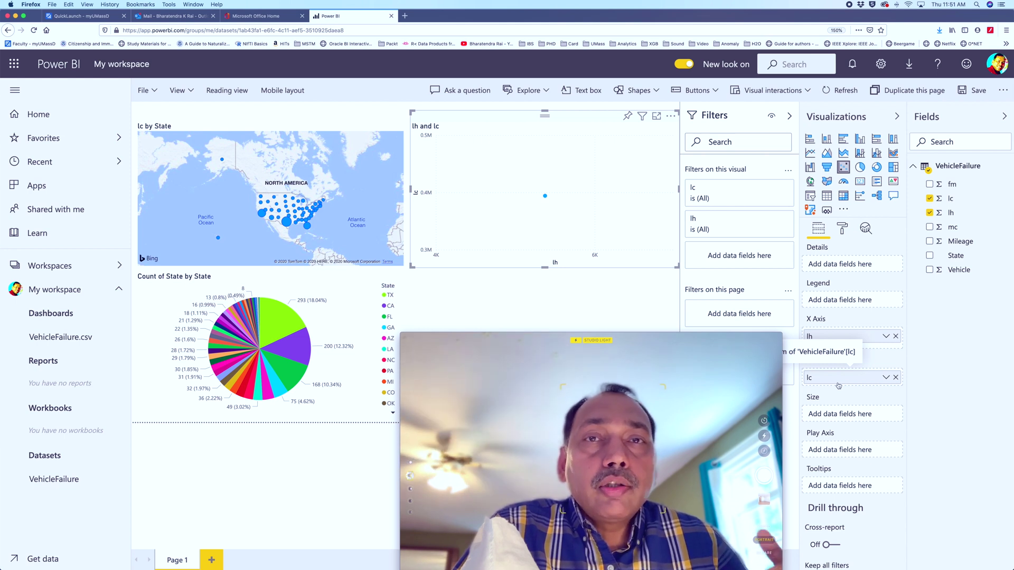
Step: Set both lc and lh in the scatter chart to Don't summarize
{"action": "left_click", "coordinate": [885, 377]}
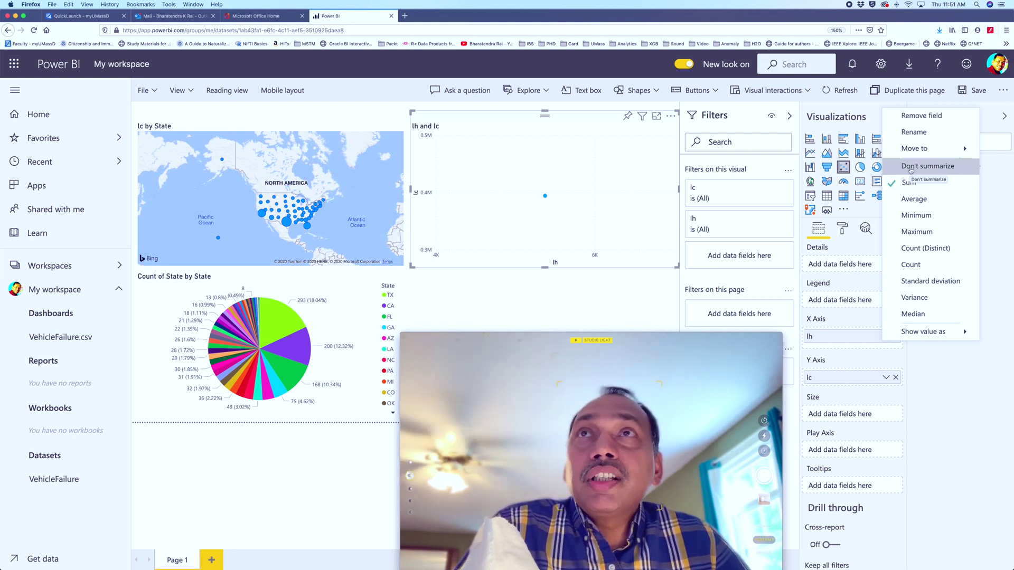
{"action": "left_click", "coordinate": [911, 166]}
{"action": "left_click", "coordinate": [885, 338]}
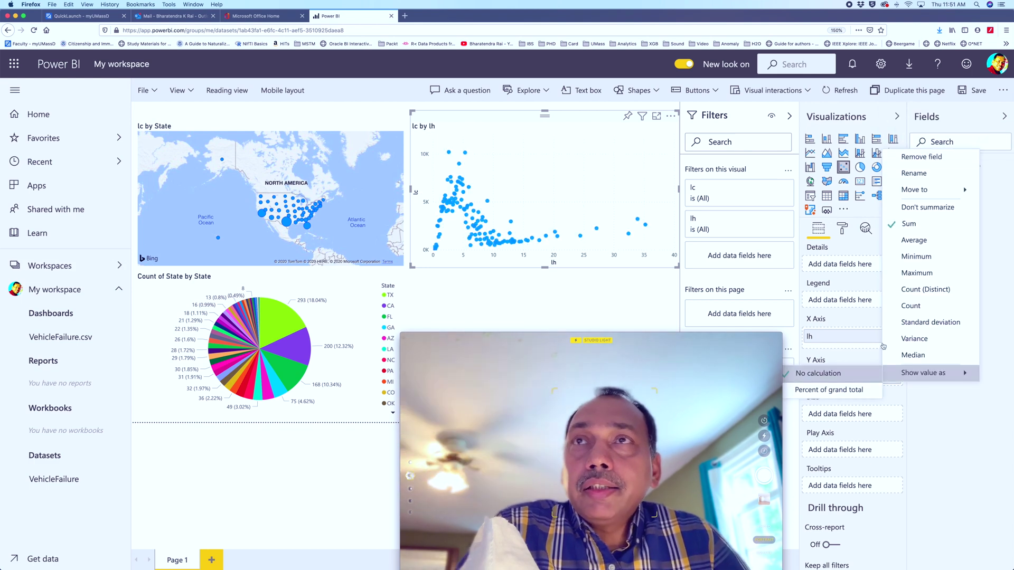
{"action": "left_click", "coordinate": [922, 208]}
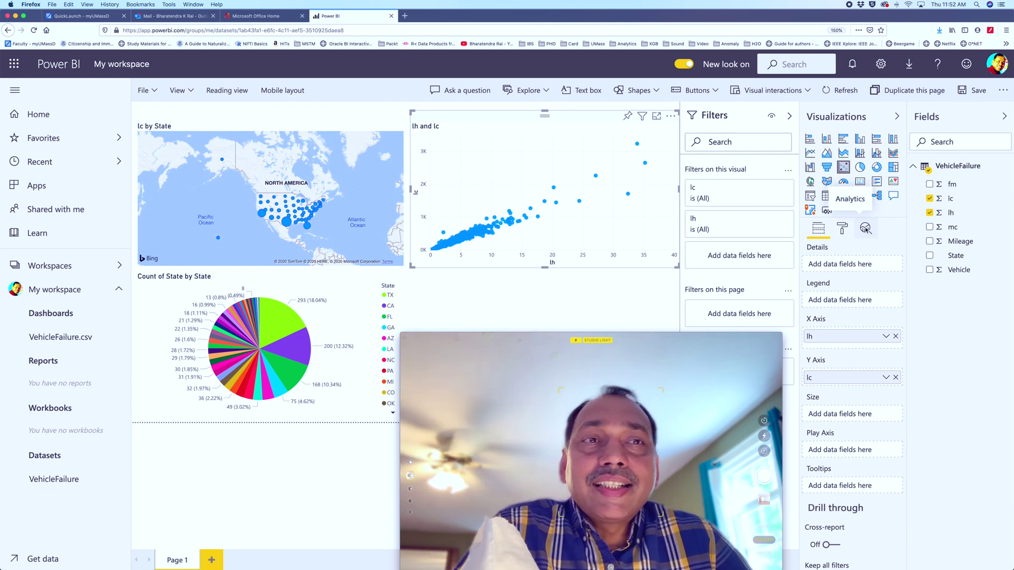
Step: Add a trend line to the scatter chart of lh and lc
{"action": "left_click", "coordinate": [865, 228]}
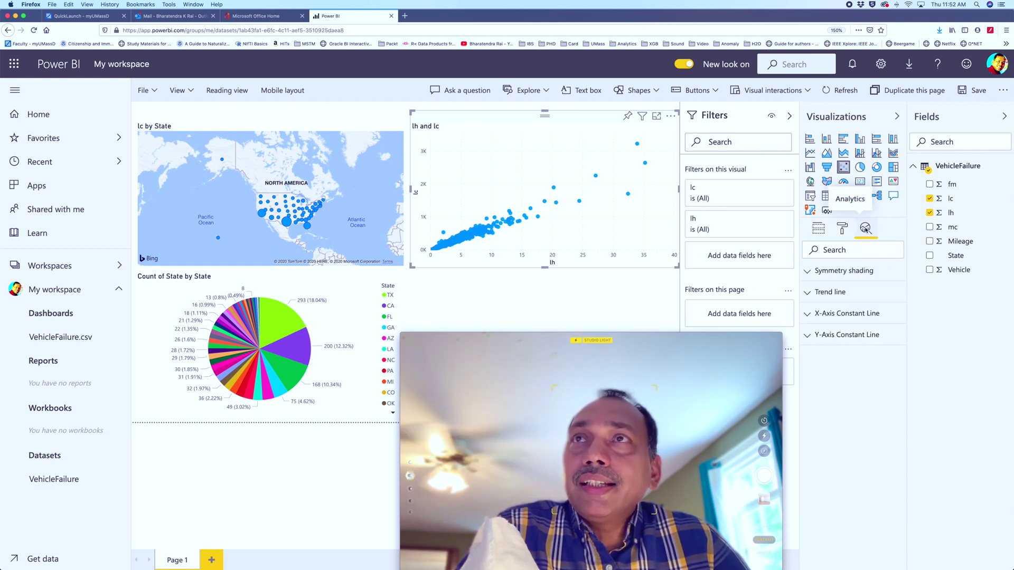
{"action": "left_click", "coordinate": [811, 293]}
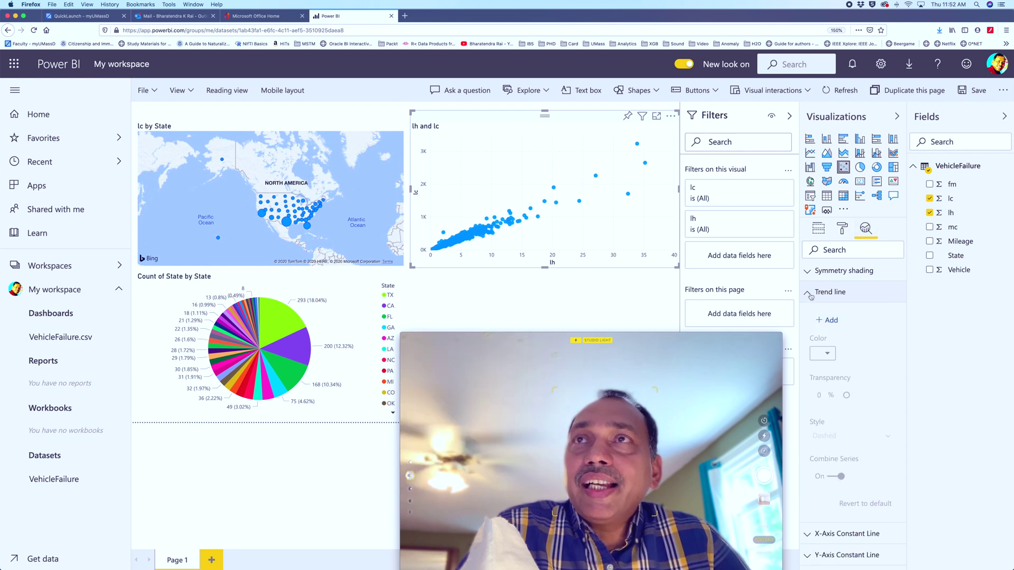
{"action": "left_click", "coordinate": [828, 324]}
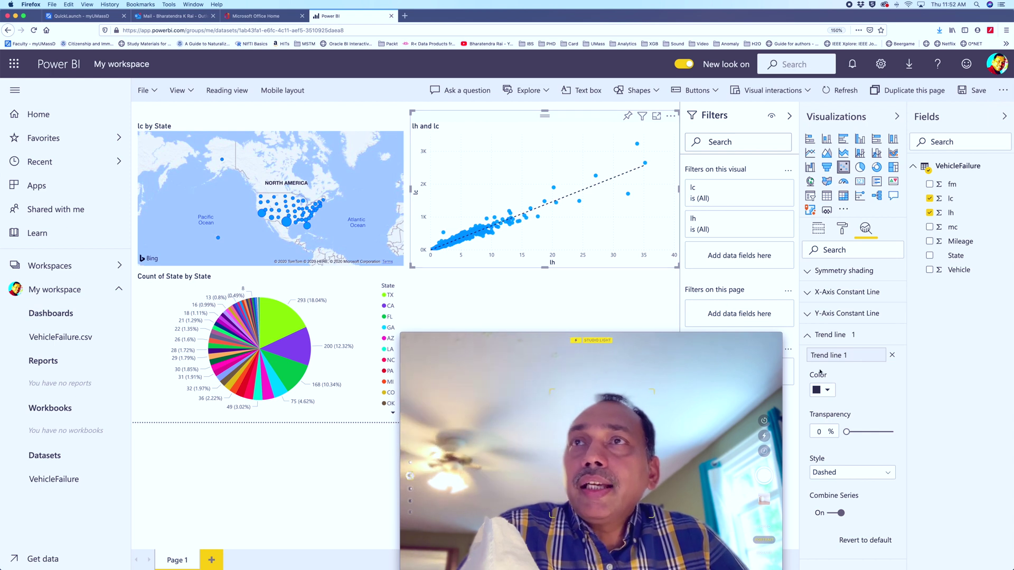
Step: Set the scatter chart's trend line color to the pinkish-red theme color and its style to Solid
{"action": "left_click", "coordinate": [828, 391]}
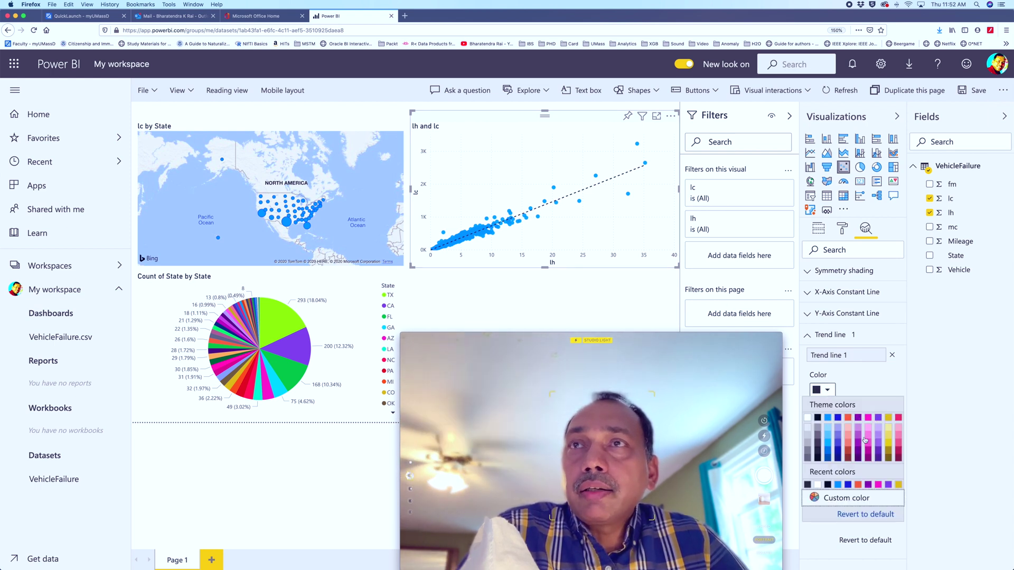
{"action": "left_click", "coordinate": [898, 418]}
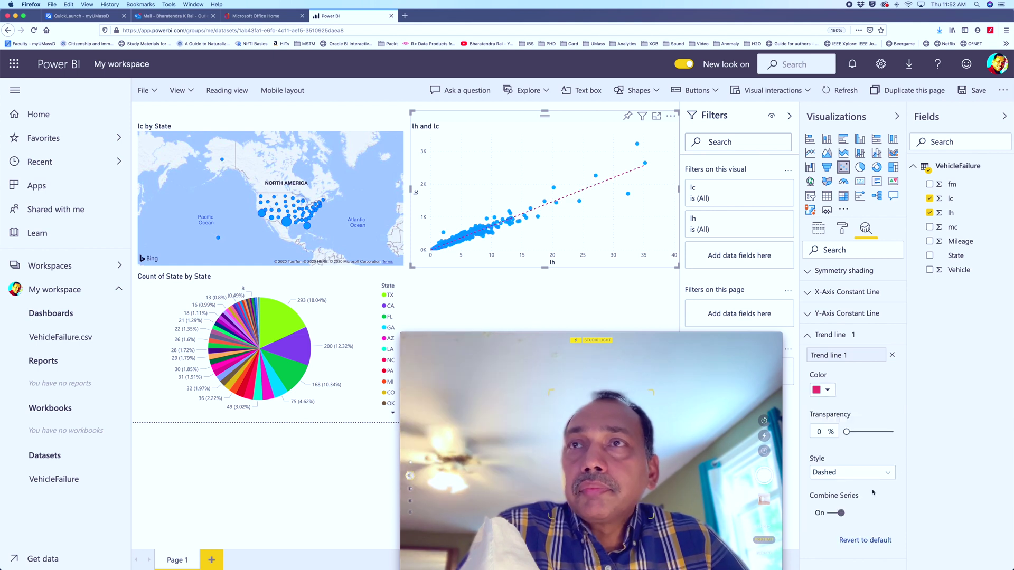
{"action": "left_click", "coordinate": [887, 475]}
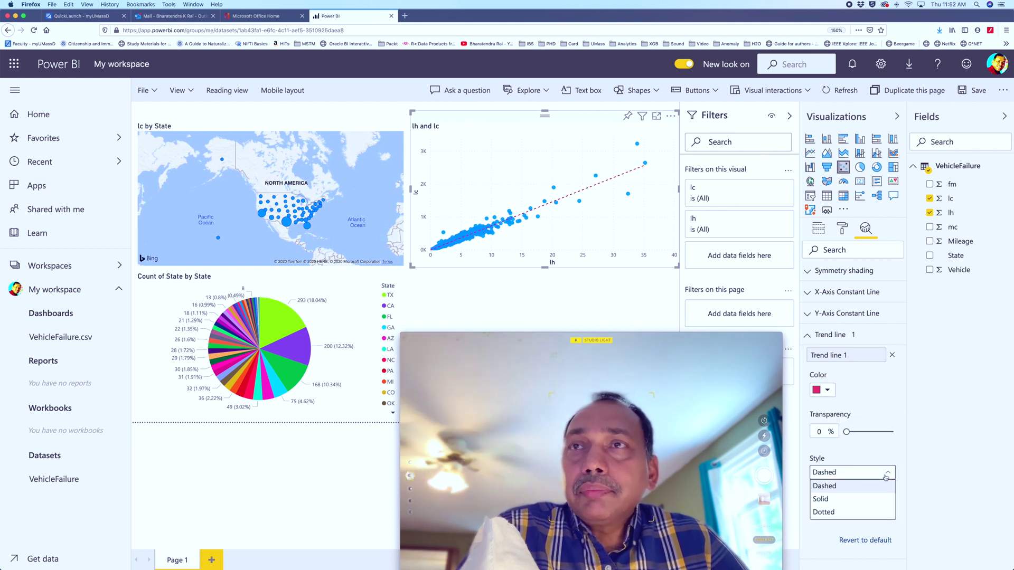
{"action": "left_click", "coordinate": [821, 499]}
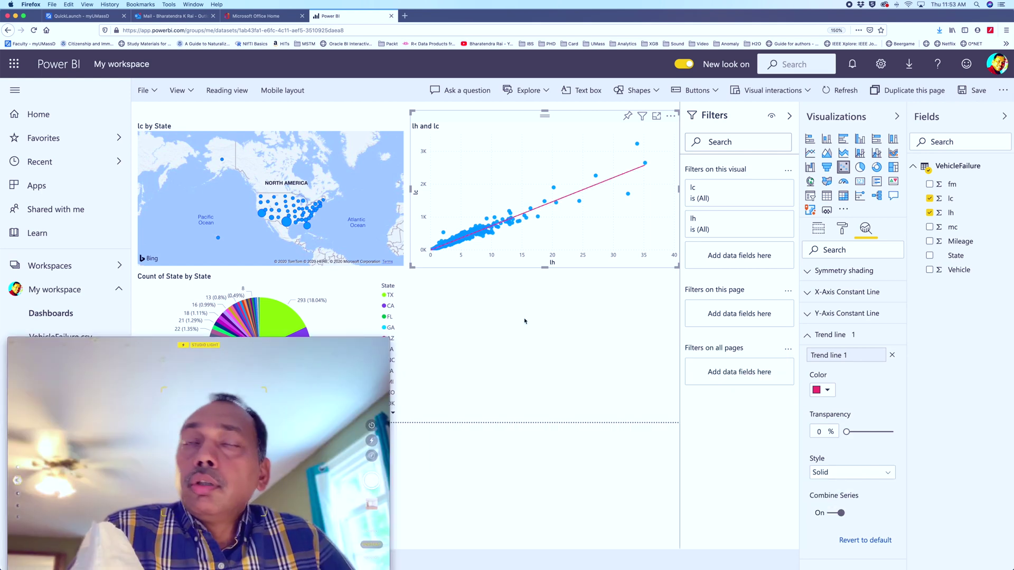
Step: Add a line chart below the scatter chart with mc as values and fm on the axis
{"action": "left_click", "coordinate": [554, 338]}
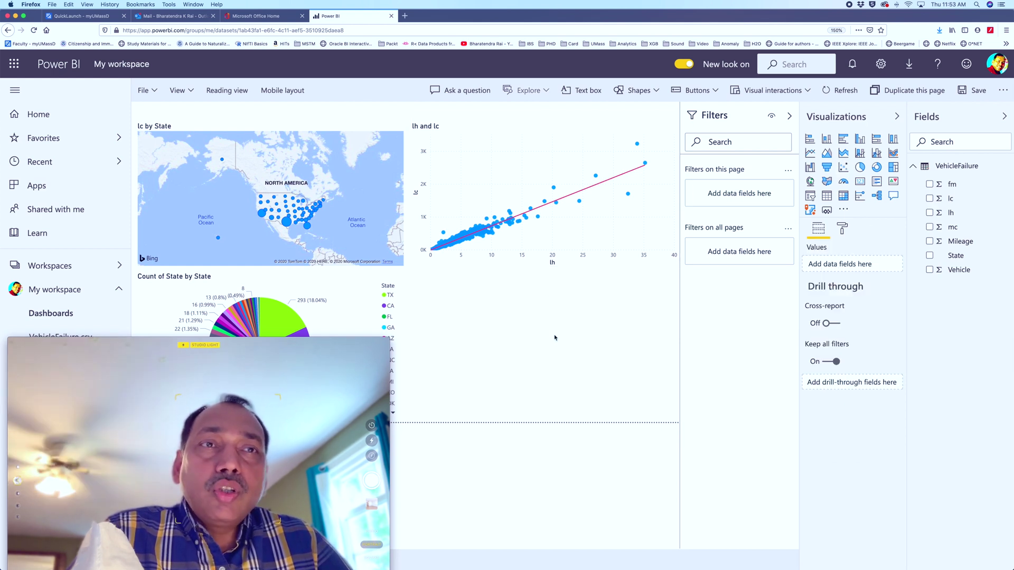
{"action": "left_click", "coordinate": [809, 153]}
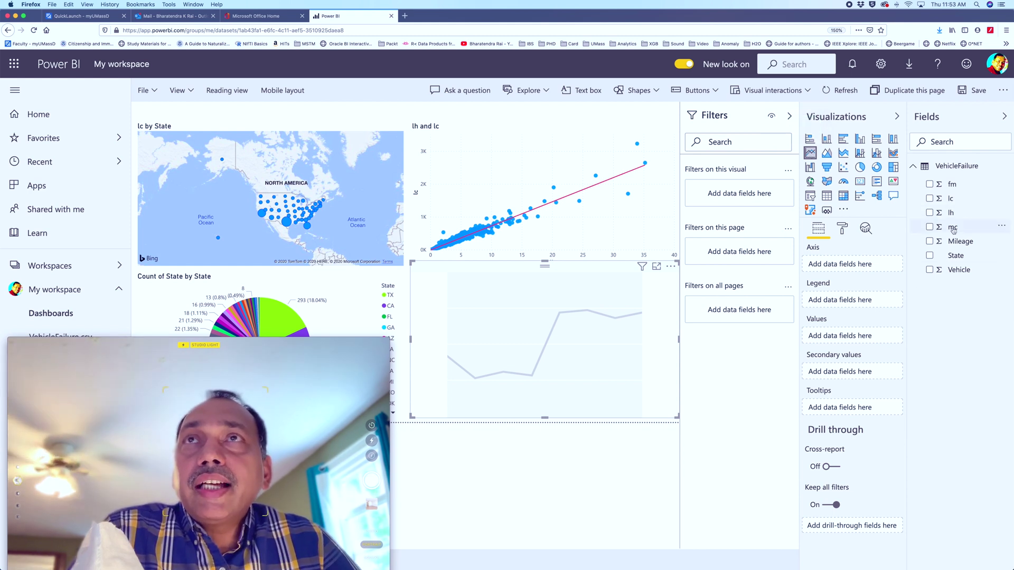
{"action": "left_click_drag", "start_coordinate": [954, 231], "coordinate": [846, 338]}
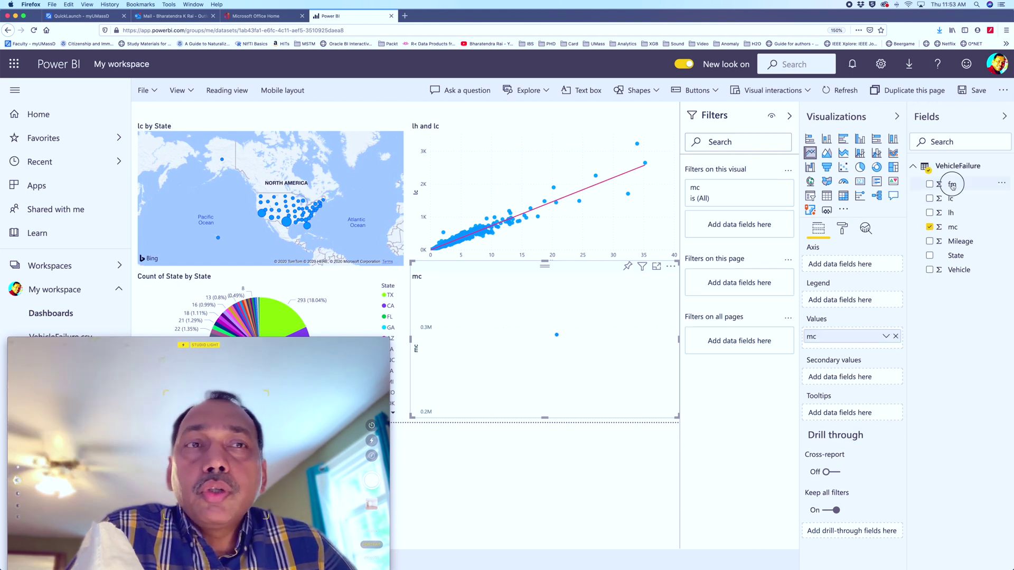
{"action": "left_click_drag", "start_coordinate": [950, 185], "coordinate": [847, 269]}
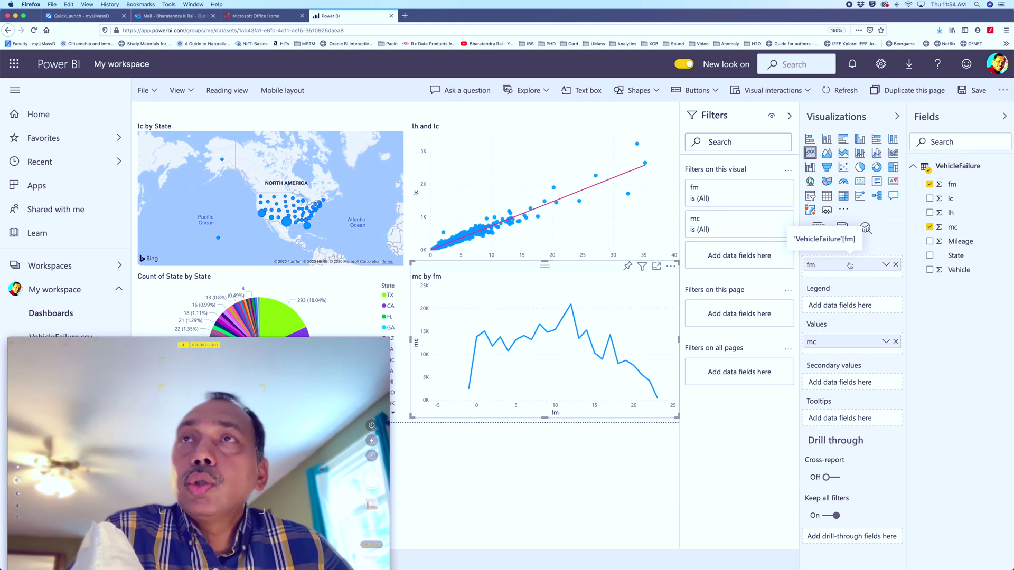
Step: Change the aggregation of mc in the line chart to Average
{"action": "left_click", "coordinate": [884, 342]}
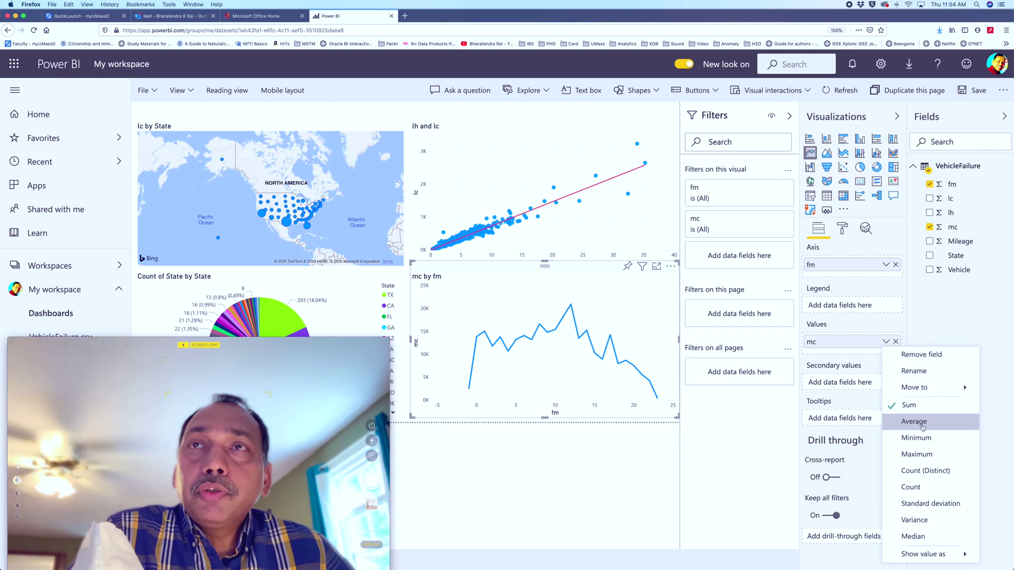
{"action": "left_click", "coordinate": [923, 426]}
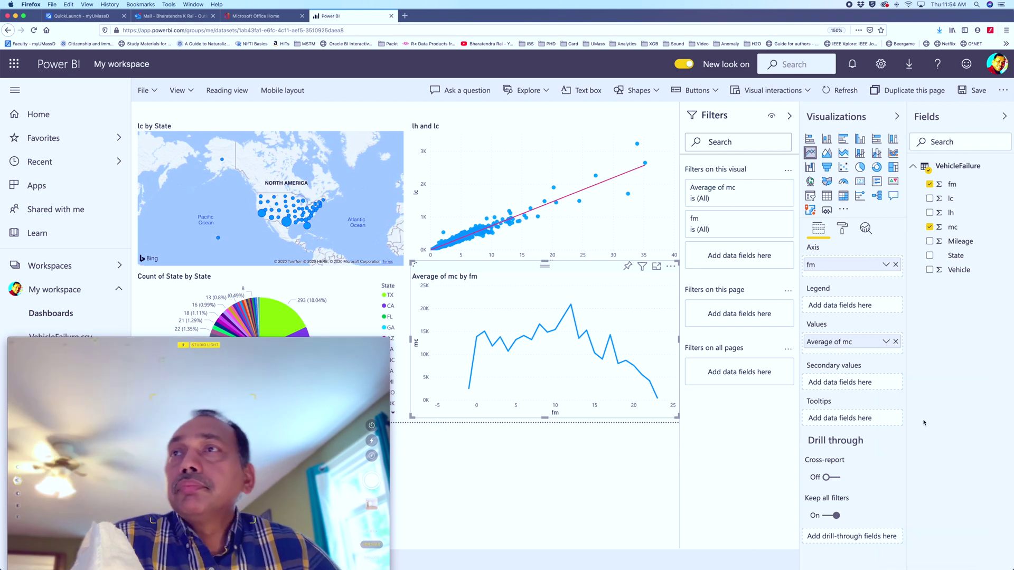
{"action": "mouse_move", "coordinate": [423, 312]}
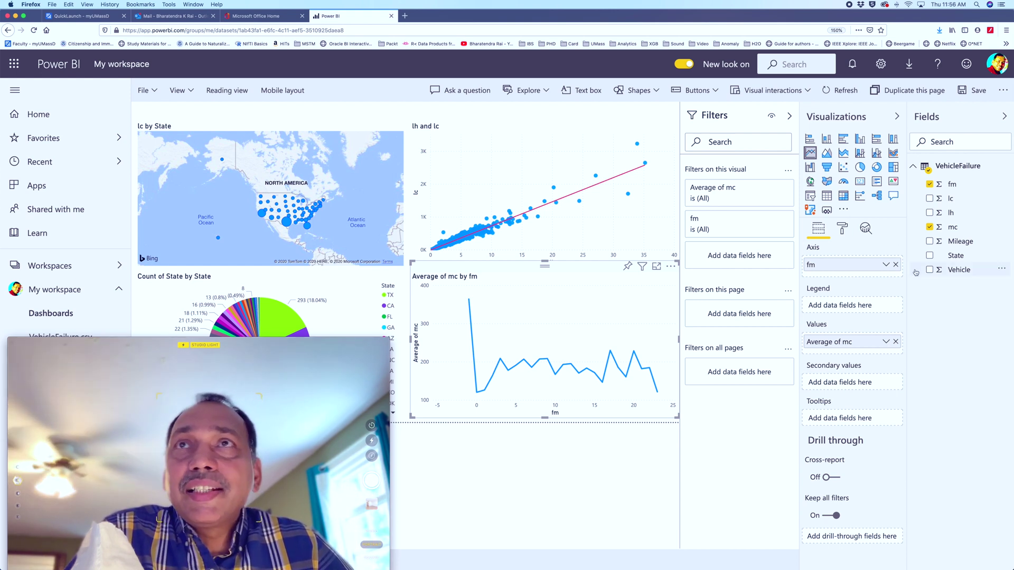
Step: Add State as a filter on this page and on all pages, and check the filters with different visuals selected
{"action": "left_click_drag", "start_coordinate": [956, 256], "coordinate": [736, 321]}
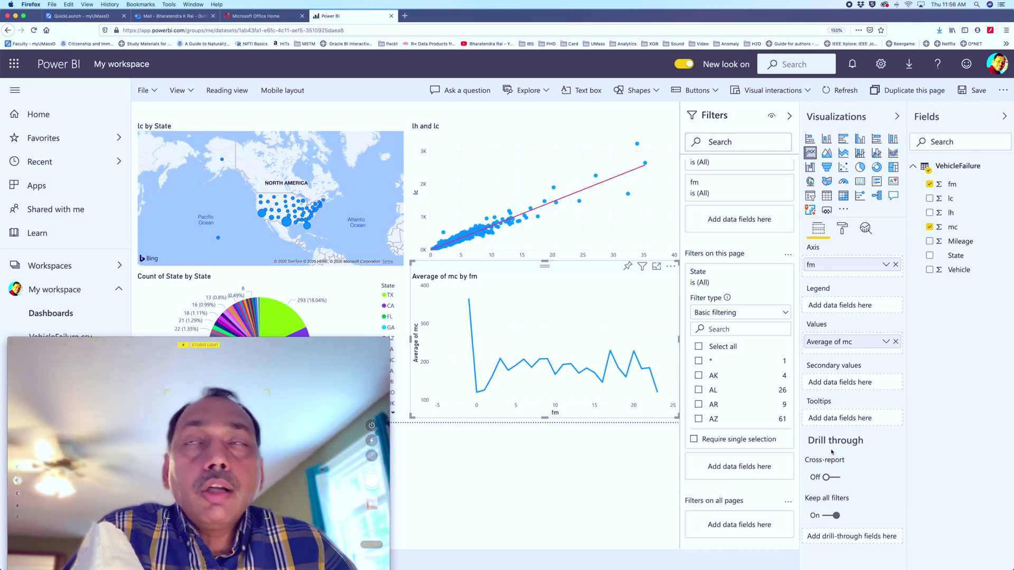
{"action": "left_click_drag", "start_coordinate": [950, 256], "coordinate": [727, 530]}
{"action": "left_click", "coordinate": [522, 170]}
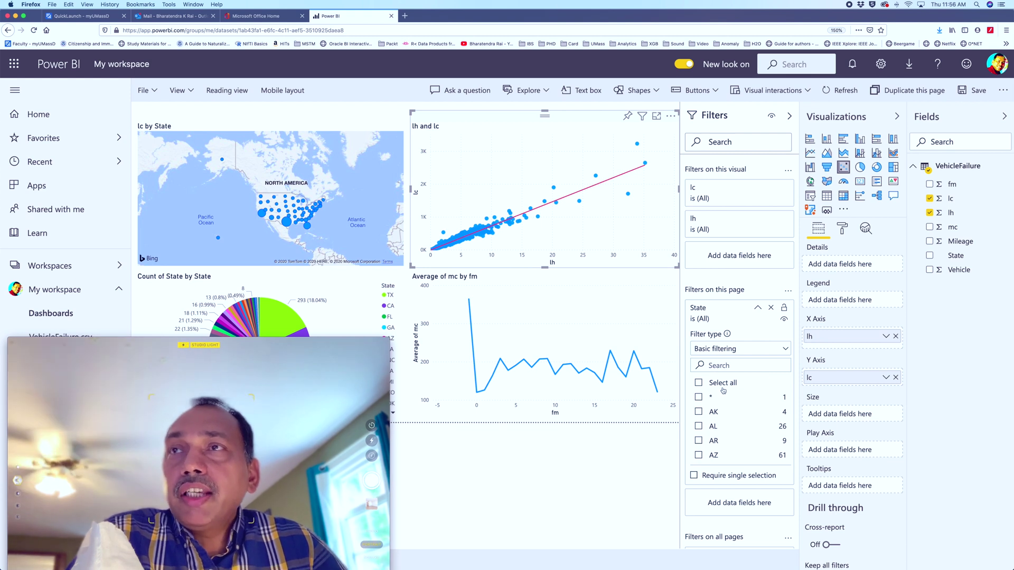
{"action": "left_click", "coordinate": [353, 204]}
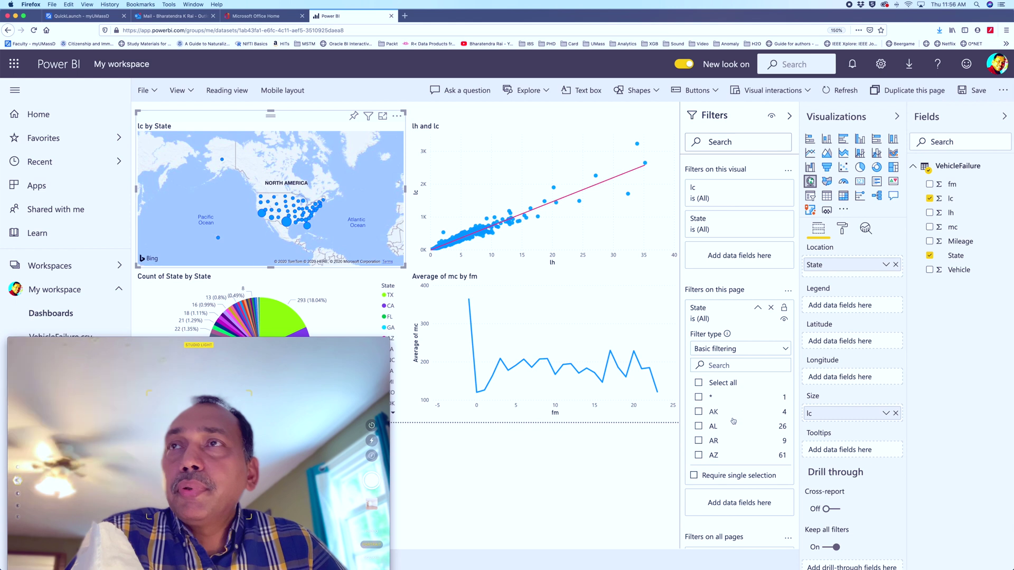
{"action": "left_click", "coordinate": [322, 305]}
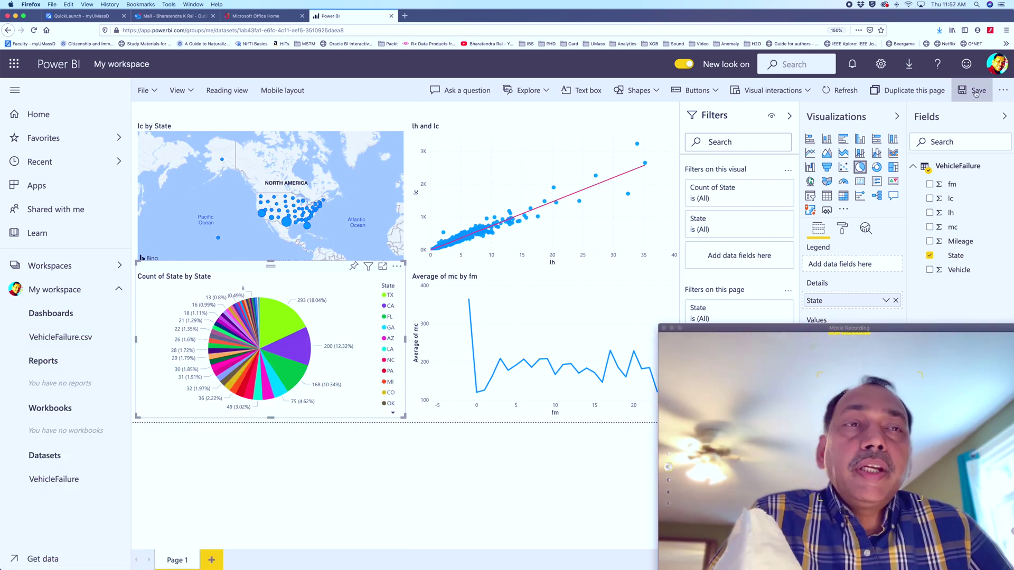
Step: Save the report under the name FailureReport
{"action": "left_click", "coordinate": [973, 93]}
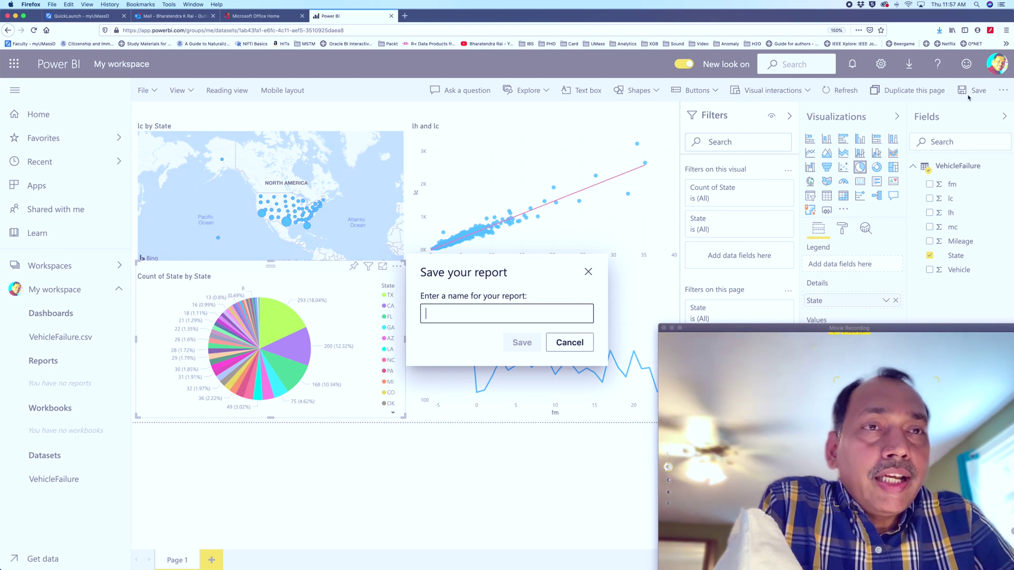
{"action": "type", "text": "Failure"}
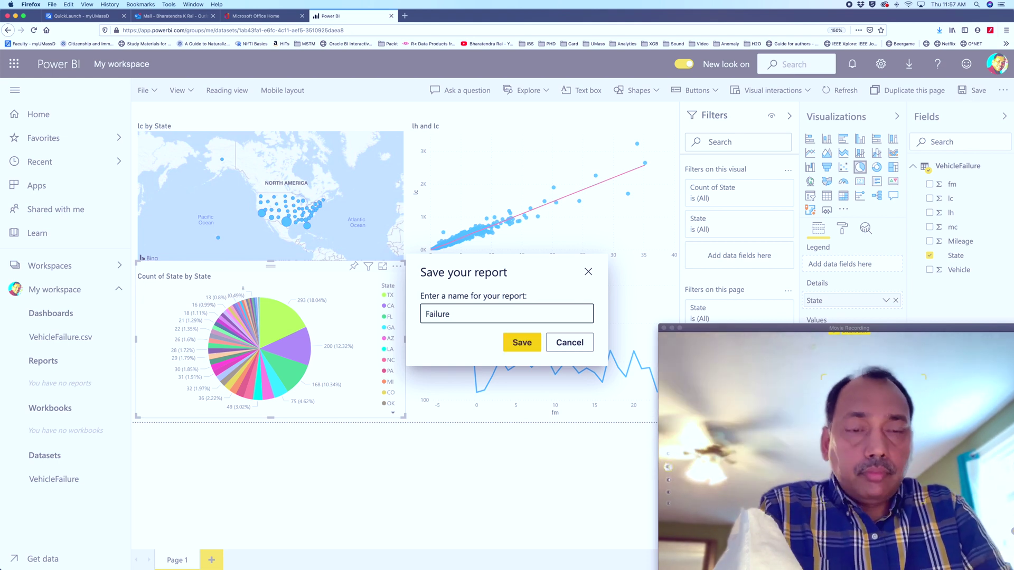
{"action": "type", "text": "Report"}
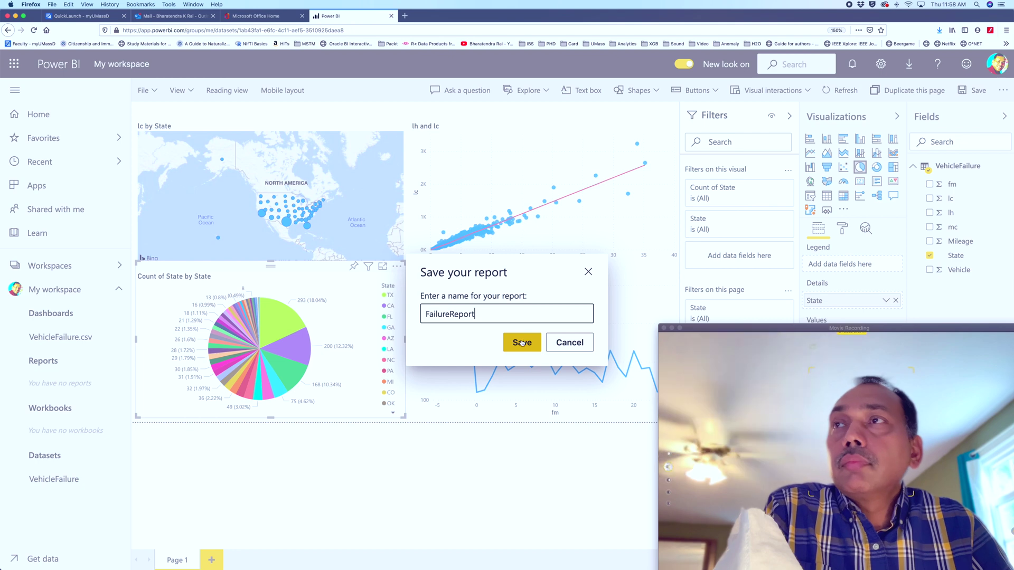
{"action": "left_click", "coordinate": [521, 343]}
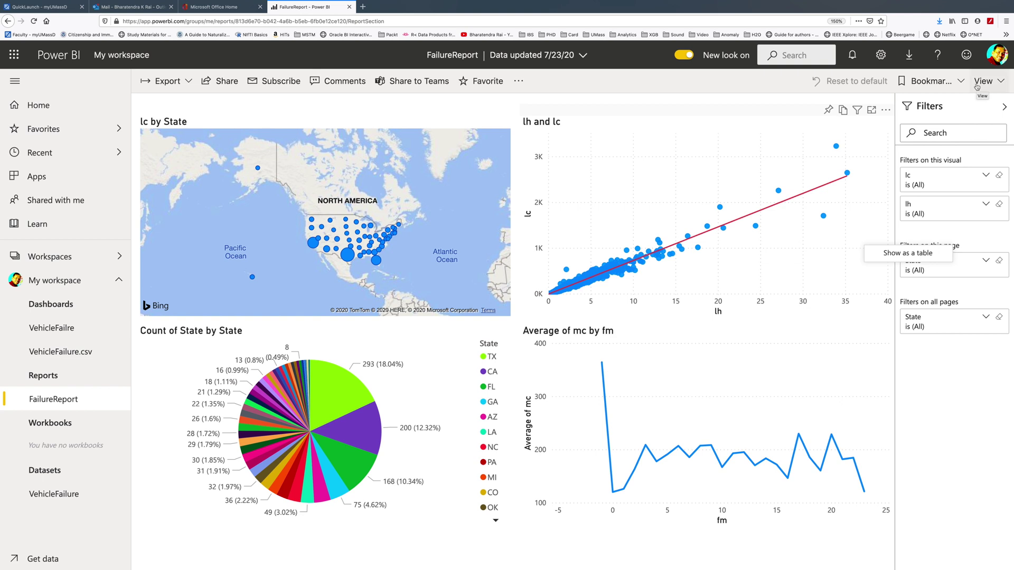
Step: Try the High-contrast #1 and High-contrast #2 color schemes on the report
{"action": "left_click", "coordinate": [999, 84]}
{"action": "mouse_move", "coordinate": [913, 182]}
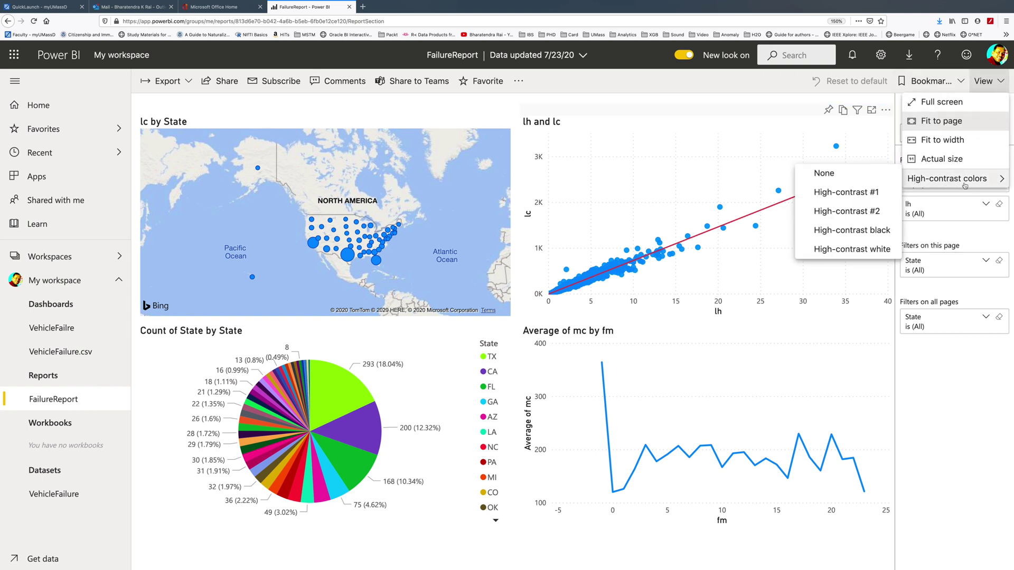
{"action": "left_click", "coordinate": [842, 194]}
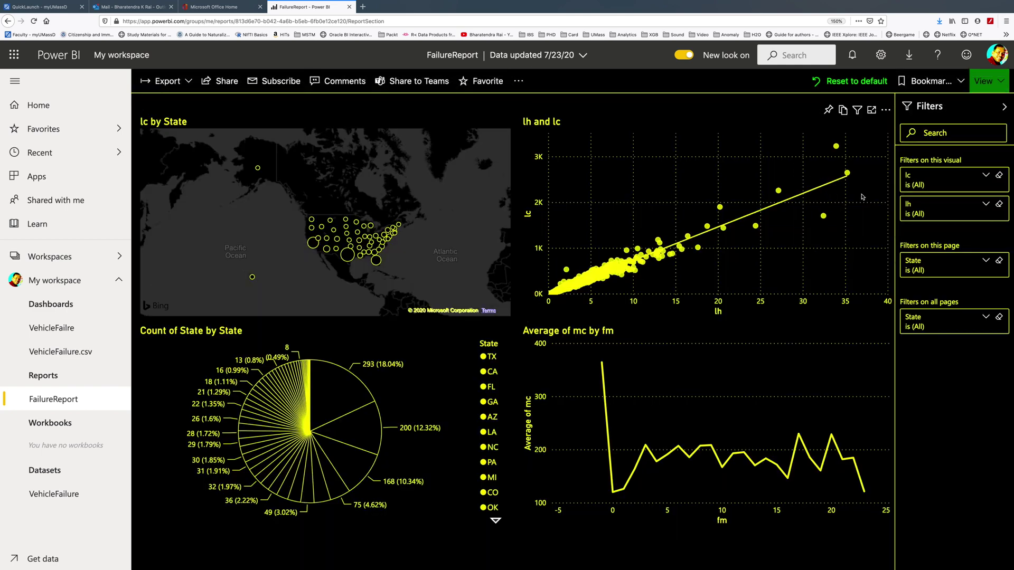
{"action": "left_click", "coordinate": [983, 81]}
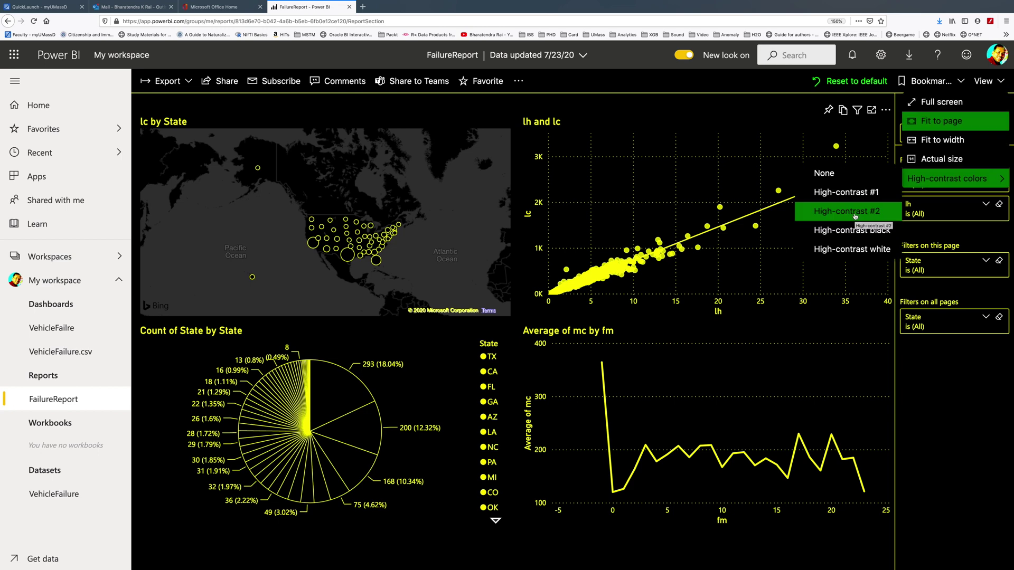
{"action": "left_click", "coordinate": [855, 211]}
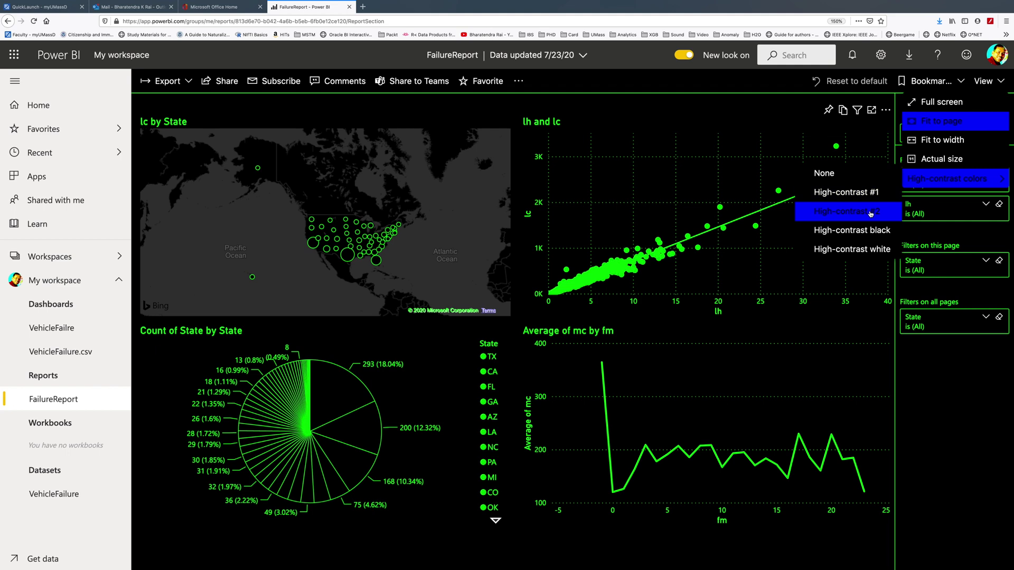
Step: Try the High-contrast black and High-contrast white color schemes on the report
{"action": "left_click", "coordinate": [985, 81]}
{"action": "mouse_move", "coordinate": [950, 179]}
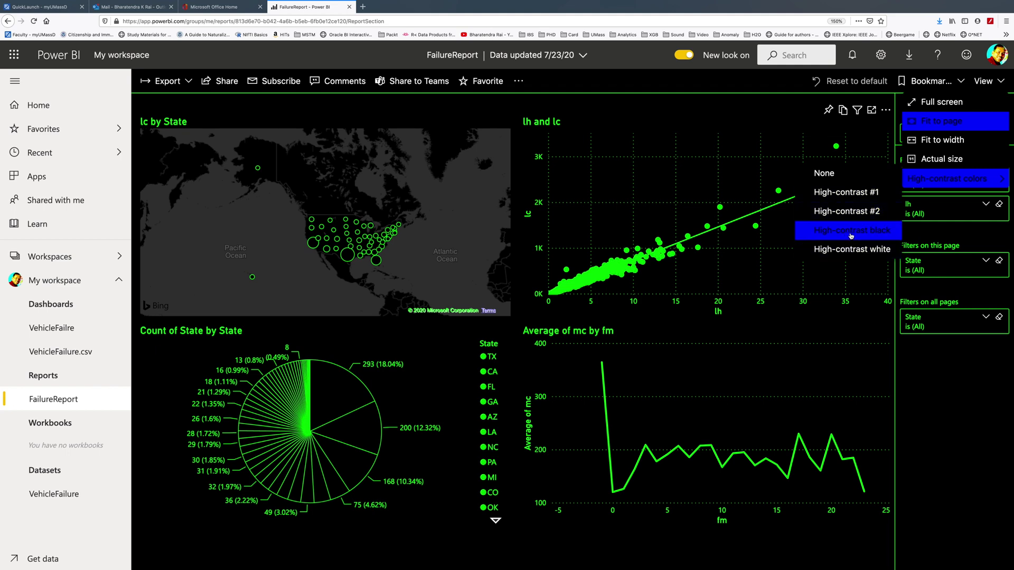
{"action": "left_click", "coordinate": [859, 235]}
{"action": "left_click", "coordinate": [985, 81]}
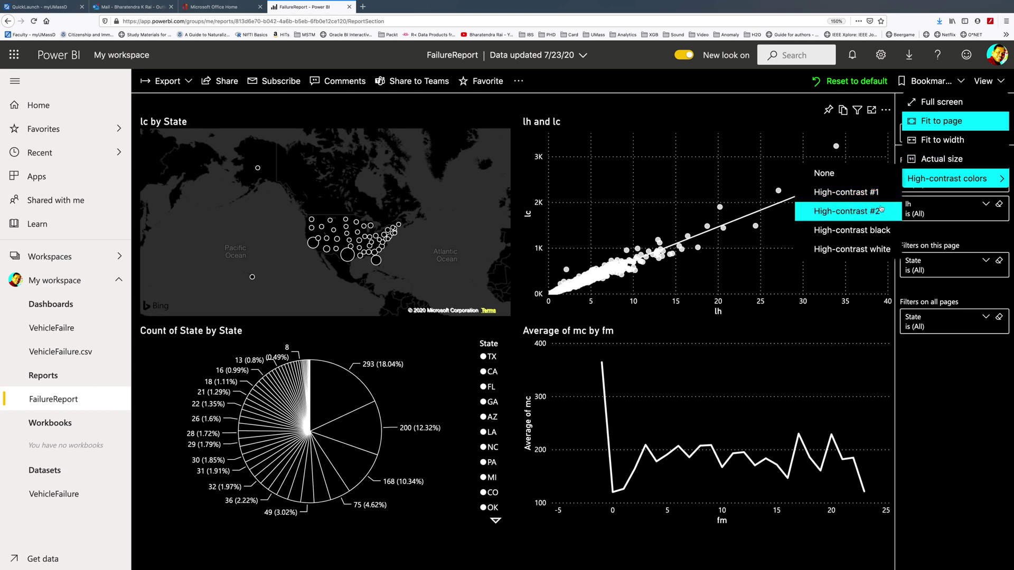
{"action": "left_click", "coordinate": [864, 254]}
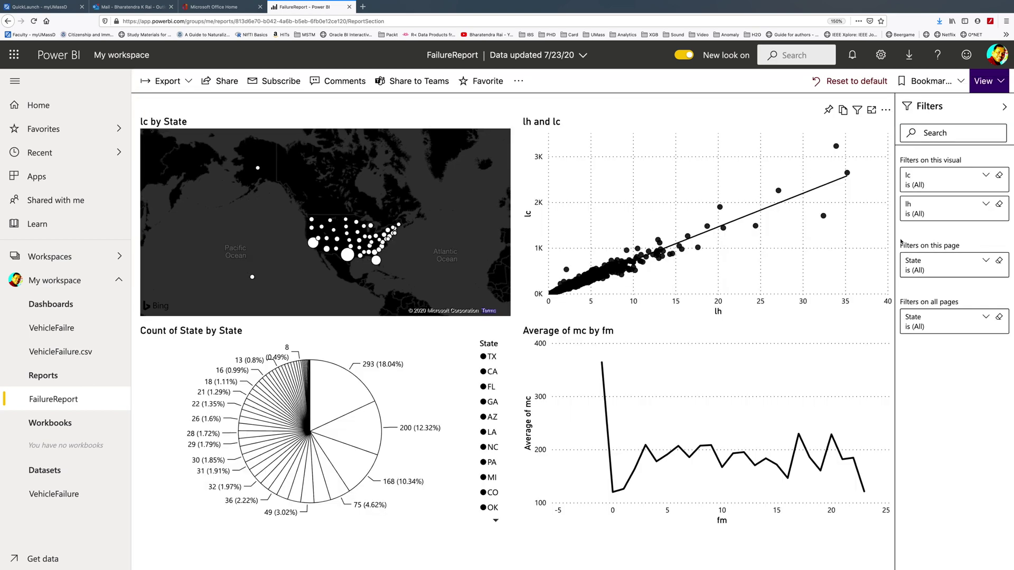
Step: Set the report's high-contrast colors back to None
{"action": "left_click", "coordinate": [985, 80]}
{"action": "mouse_move", "coordinate": [962, 180]}
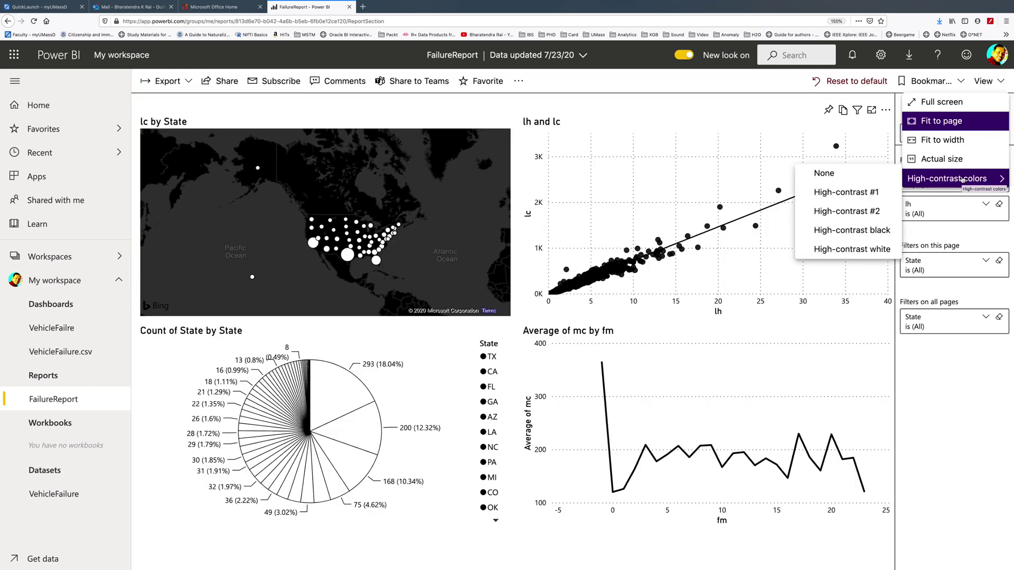
{"action": "left_click", "coordinate": [831, 176]}
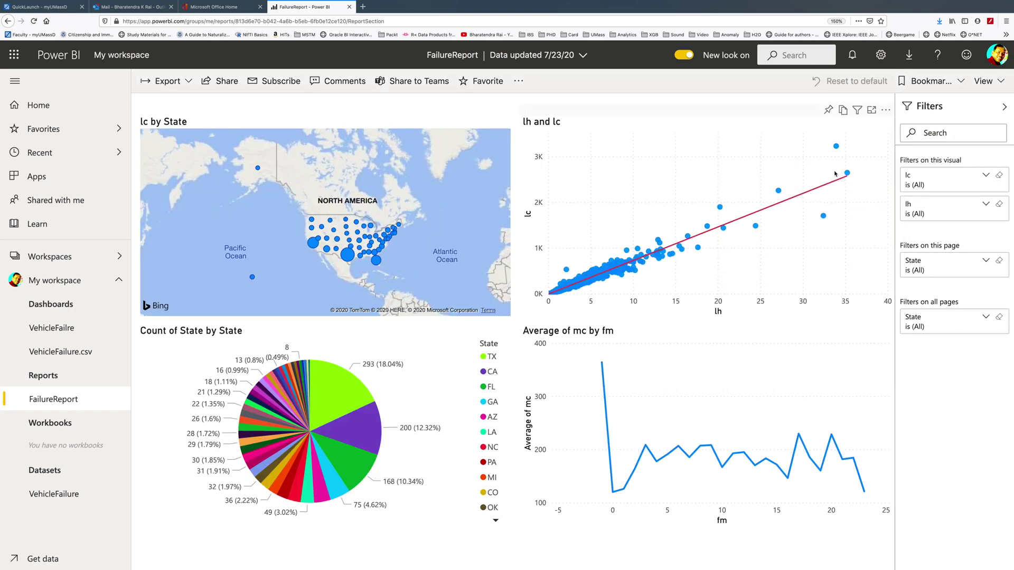
Step: Generate a QR code for the FailureReport report and view it
{"action": "left_click", "coordinate": [518, 81]}
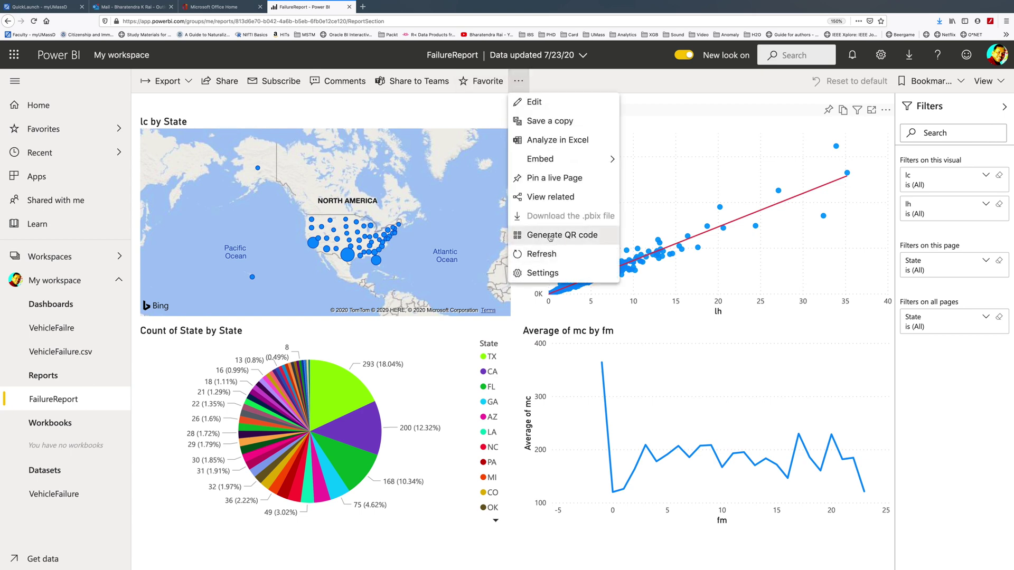
{"action": "left_click", "coordinate": [550, 238]}
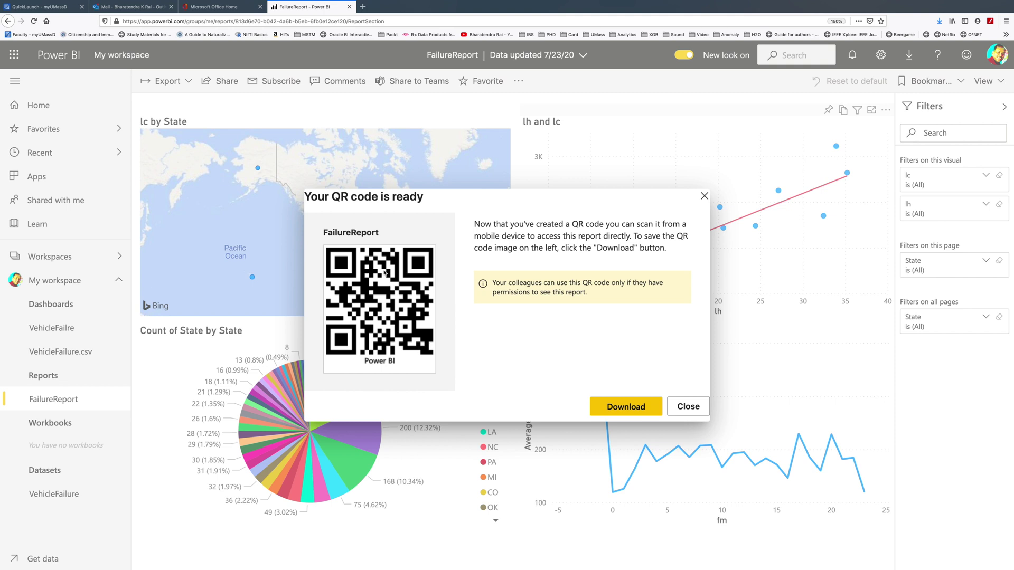
{"action": "left_click_drag", "start_coordinate": [497, 283], "coordinate": [551, 284]}
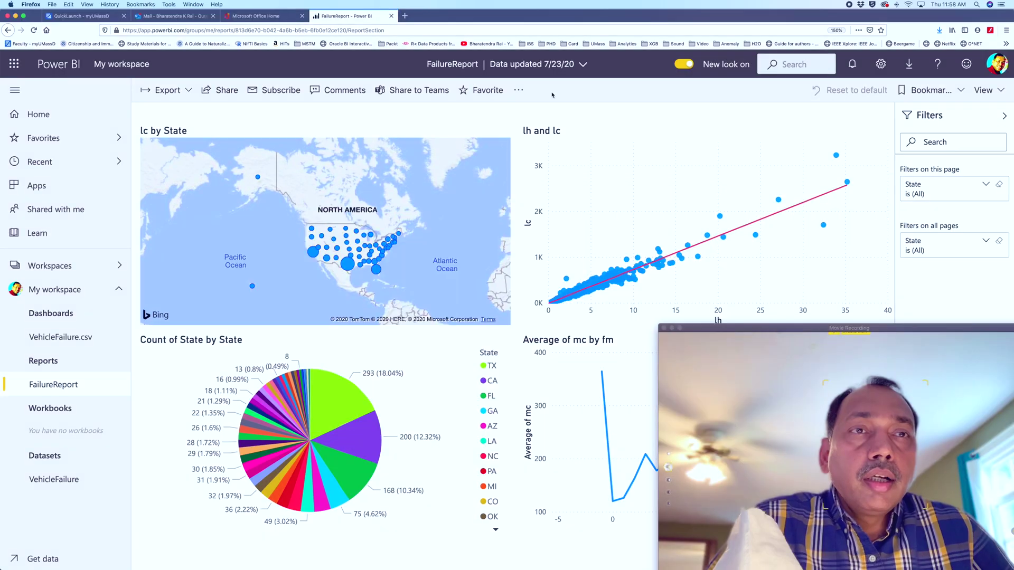
Step: Pin the FailureReport page live to a new dashboard named VehicleFailre and open that dashboard
{"action": "left_click", "coordinate": [519, 95]}
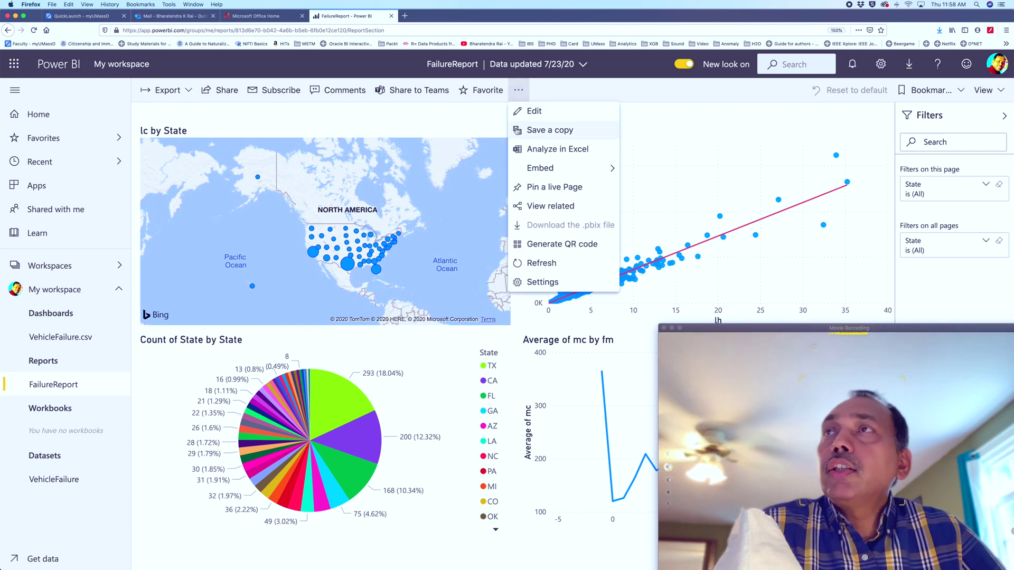
{"action": "left_click", "coordinate": [554, 188]}
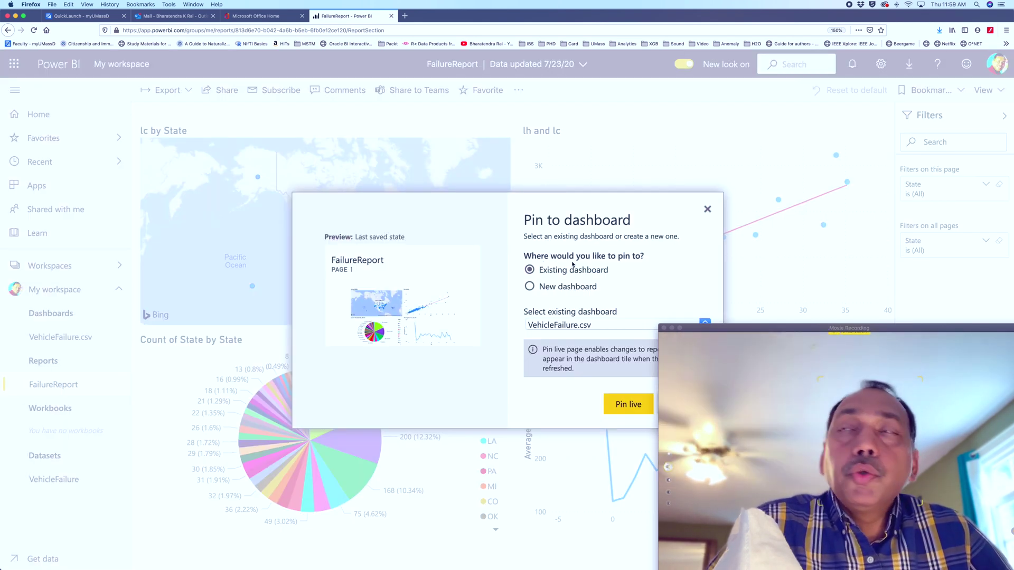
{"action": "left_click", "coordinate": [530, 286]}
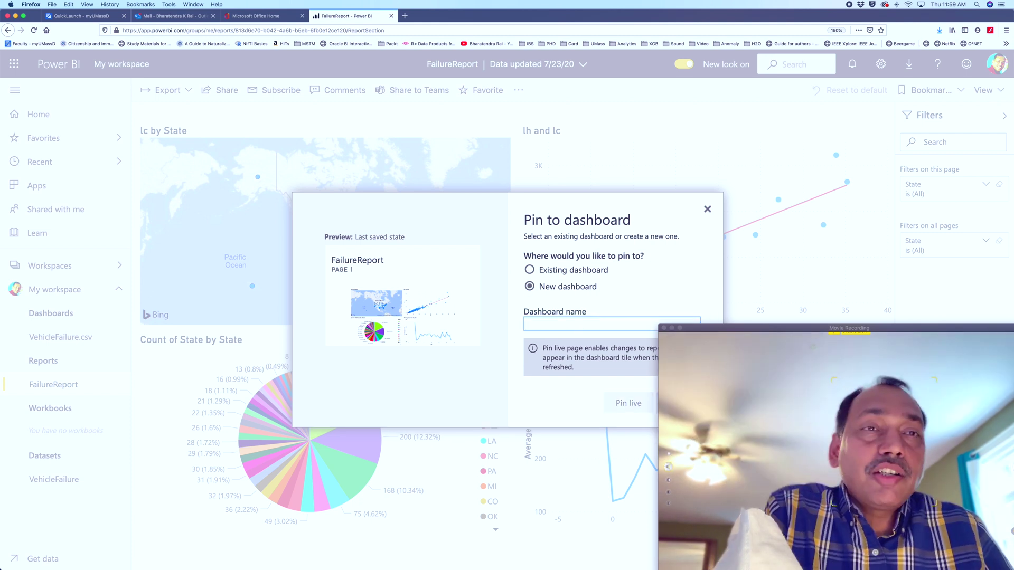
{"action": "type", "text": "Ve"}
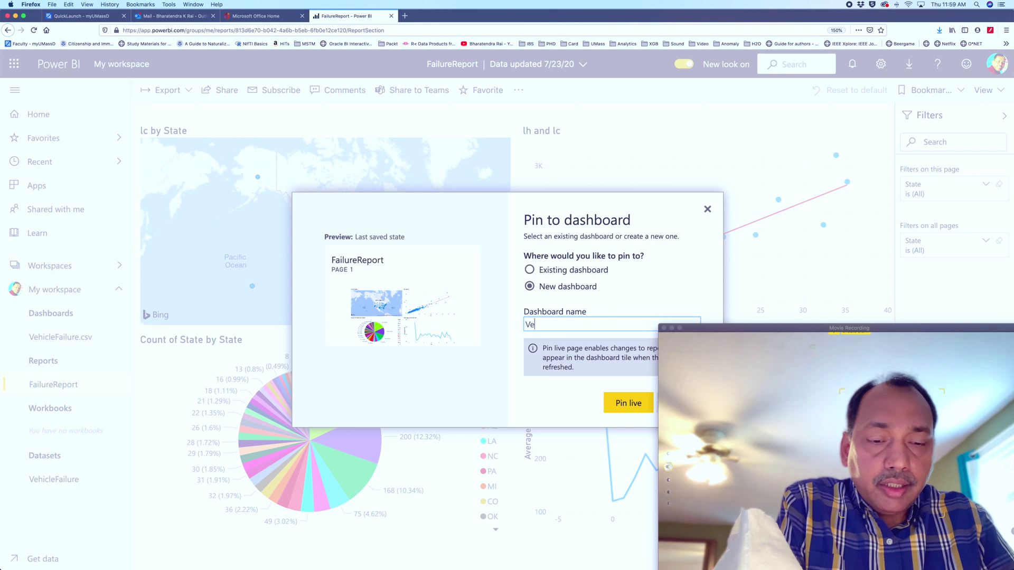
{"action": "type", "text": "hicleFailre"}
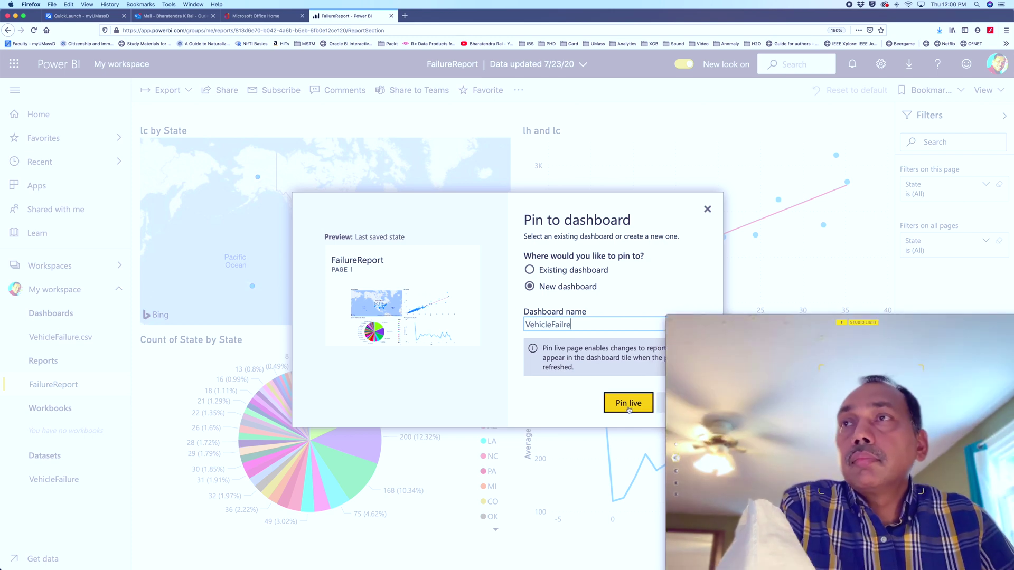
{"action": "left_click", "coordinate": [627, 404]}
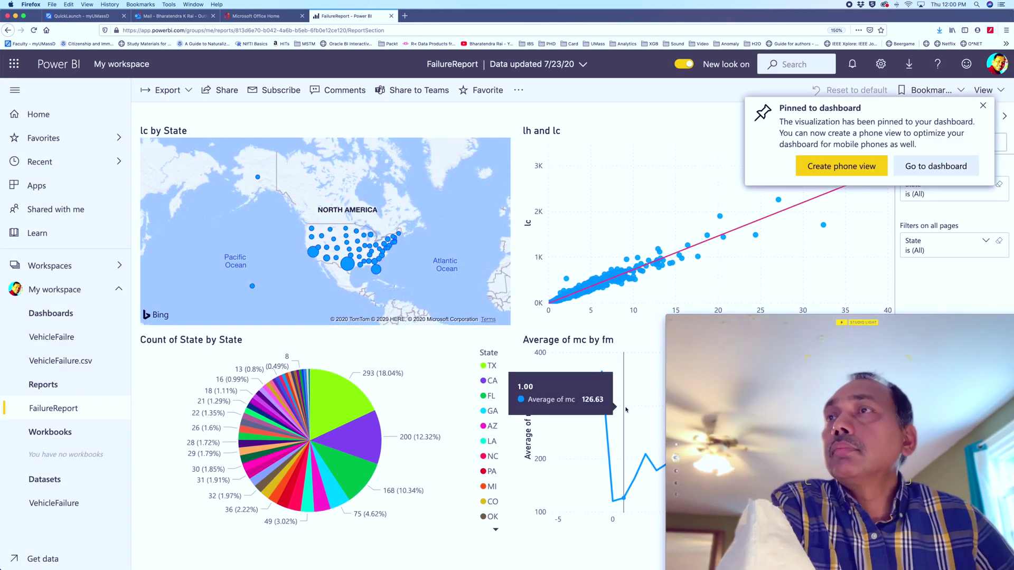
{"action": "left_click", "coordinate": [942, 167]}
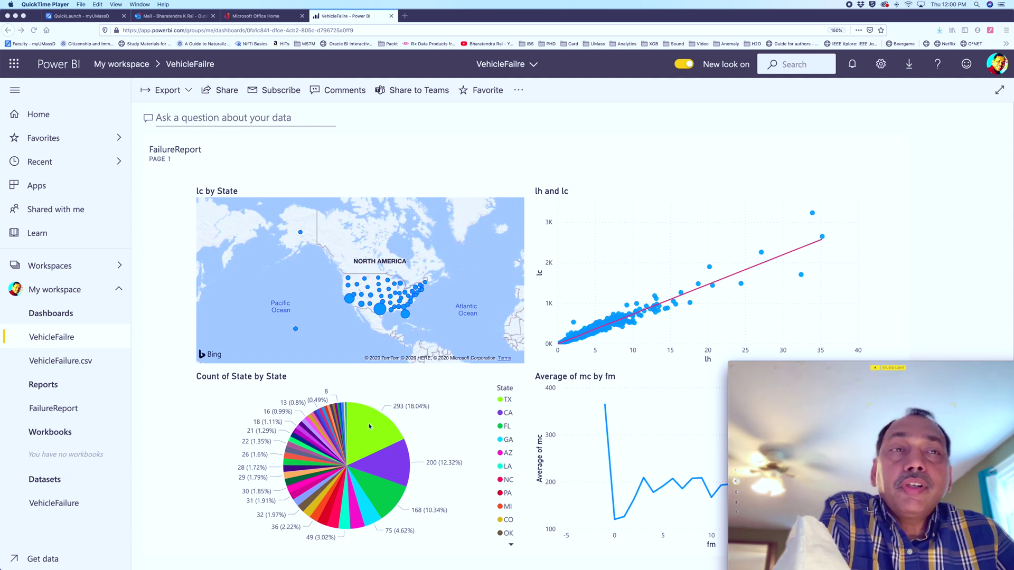
Step: Filter the dashboard visuals by the TX slice of the state pie chart and inspect the map and line chart values
{"action": "left_click", "coordinate": [368, 426]}
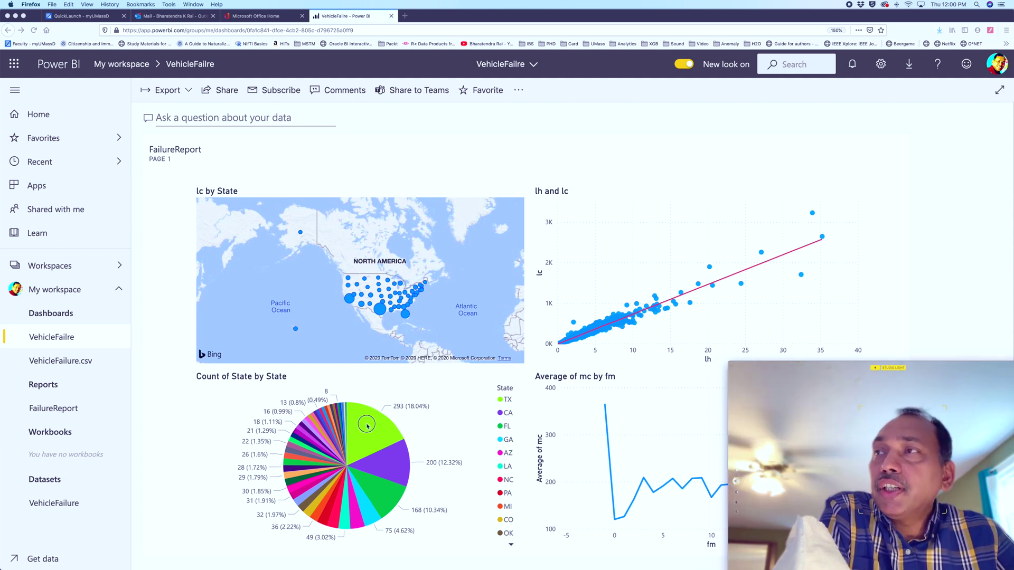
{"action": "left_click", "coordinate": [371, 428]}
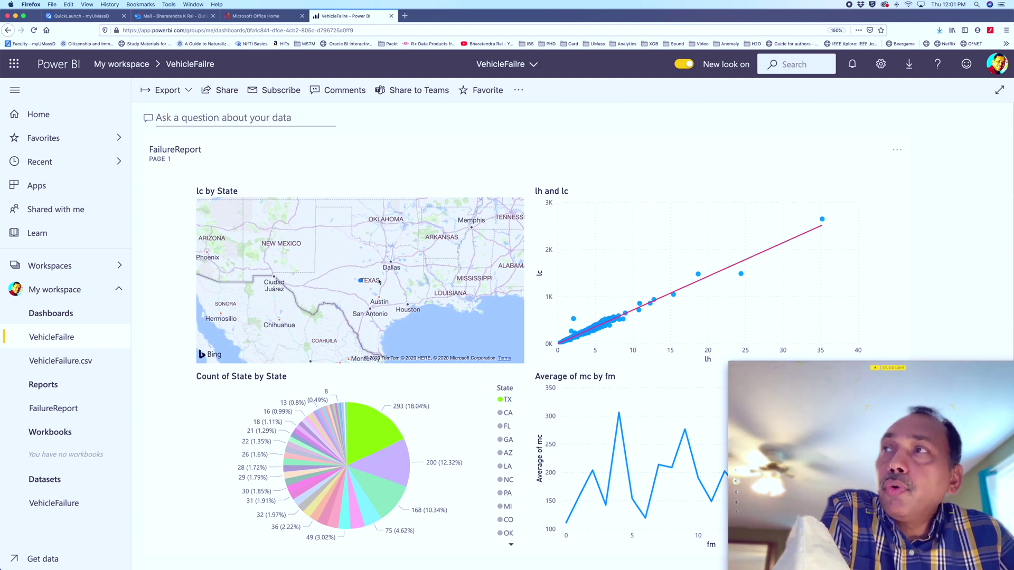
{"action": "mouse_move", "coordinate": [362, 281]}
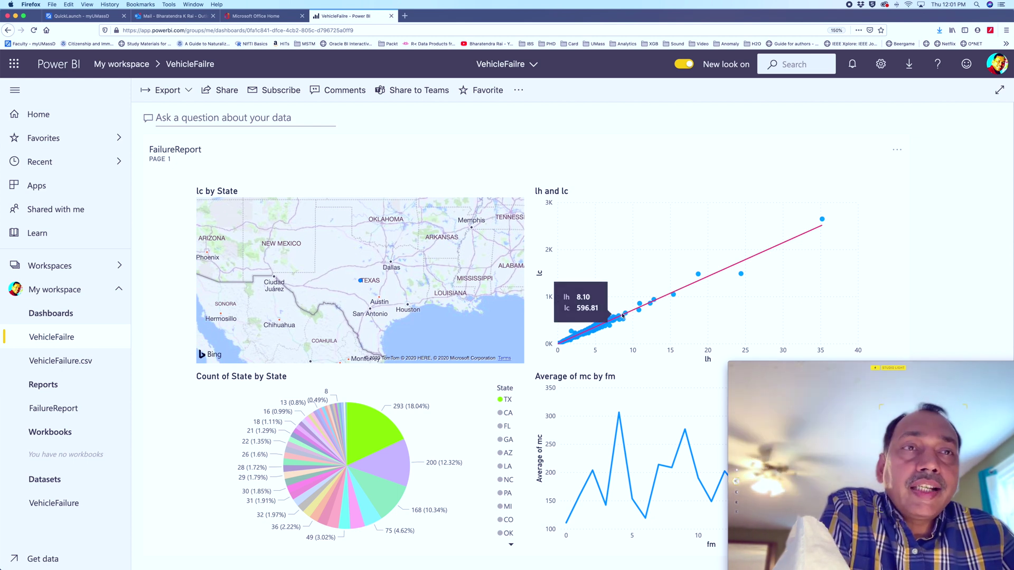
{"action": "mouse_move", "coordinate": [600, 473]}
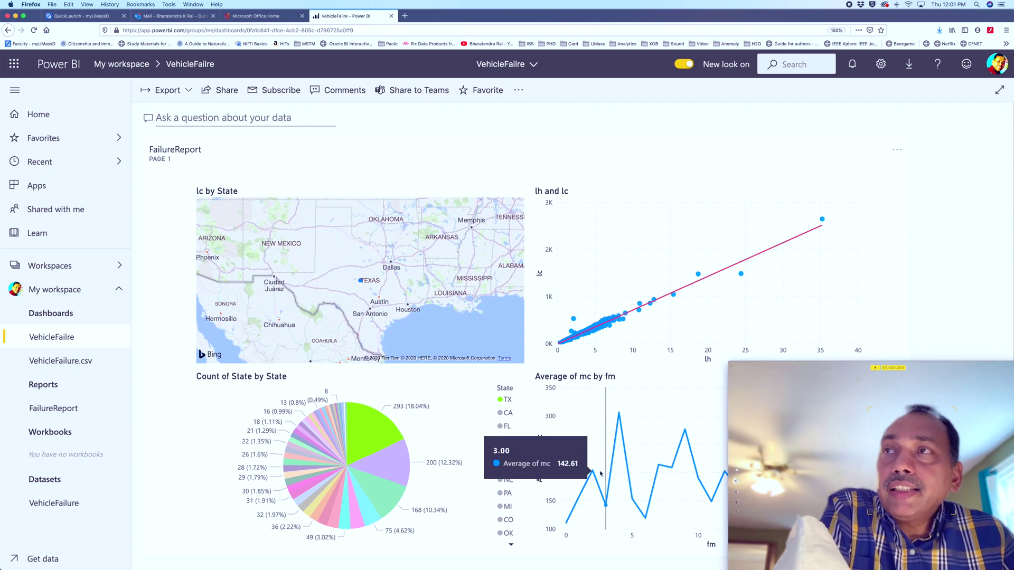
{"action": "mouse_move", "coordinate": [619, 452]}
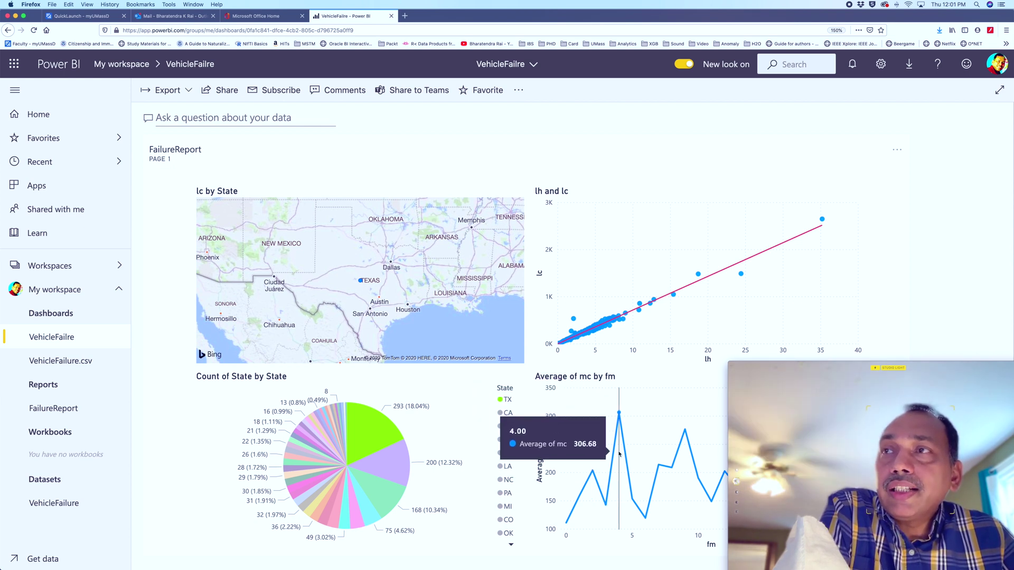
Step: Filter the visuals by the CA pie slice, inspect the line chart's value at fm -1, and clear the filter
{"action": "mouse_move", "coordinate": [393, 468]}
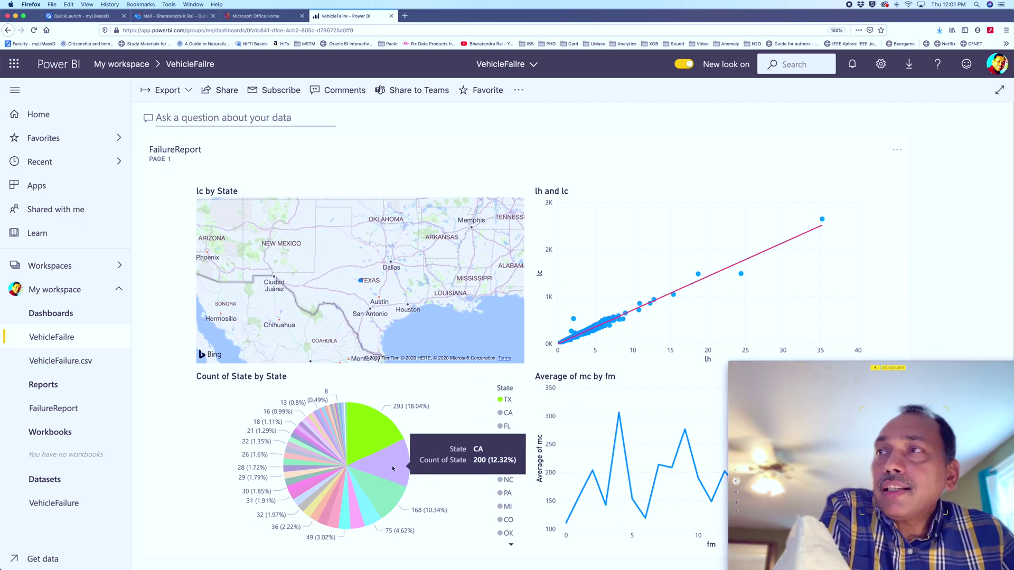
{"action": "left_click", "coordinate": [387, 467]}
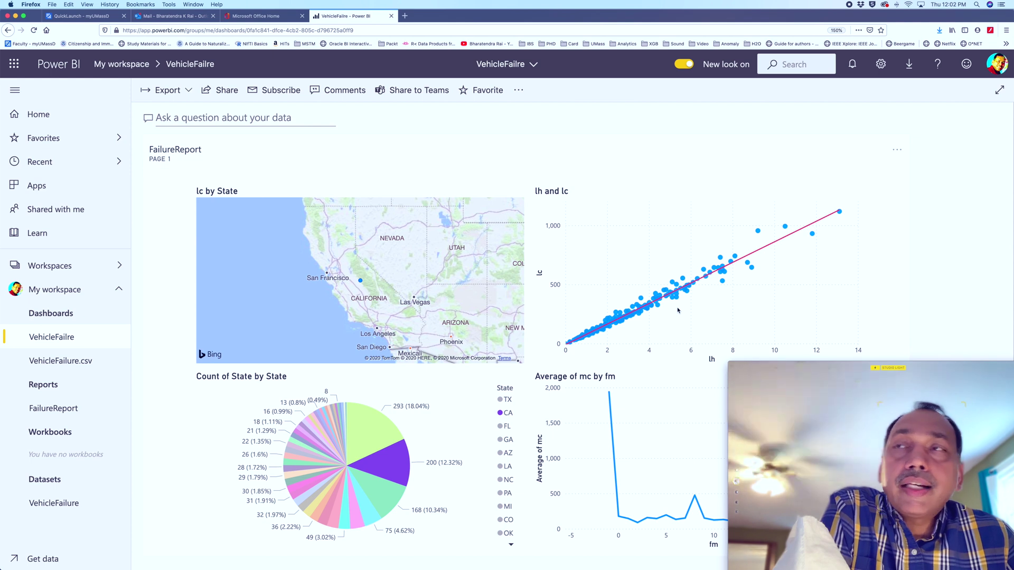
{"action": "mouse_move", "coordinate": [606, 395]}
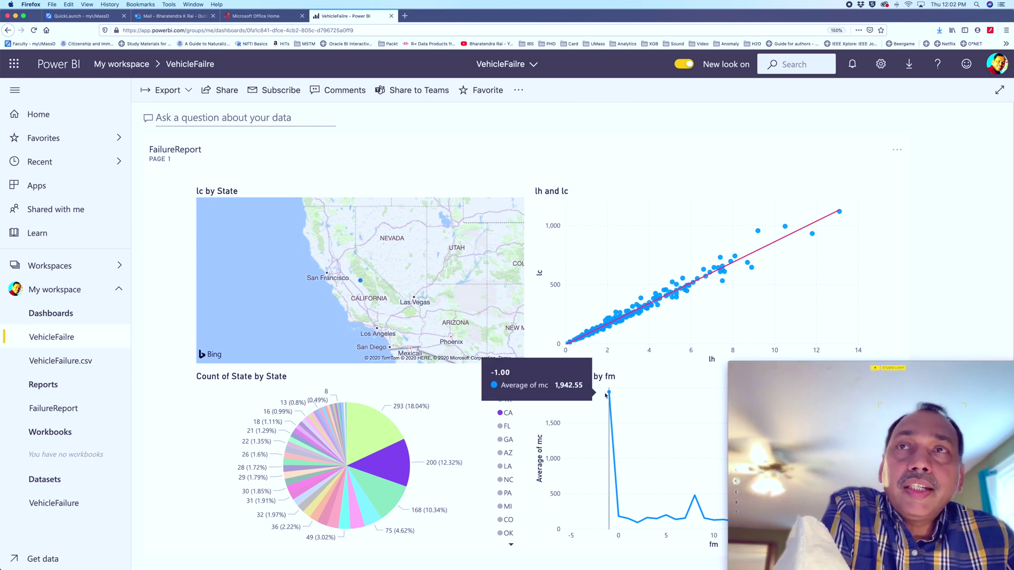
{"action": "left_click", "coordinate": [606, 395]}
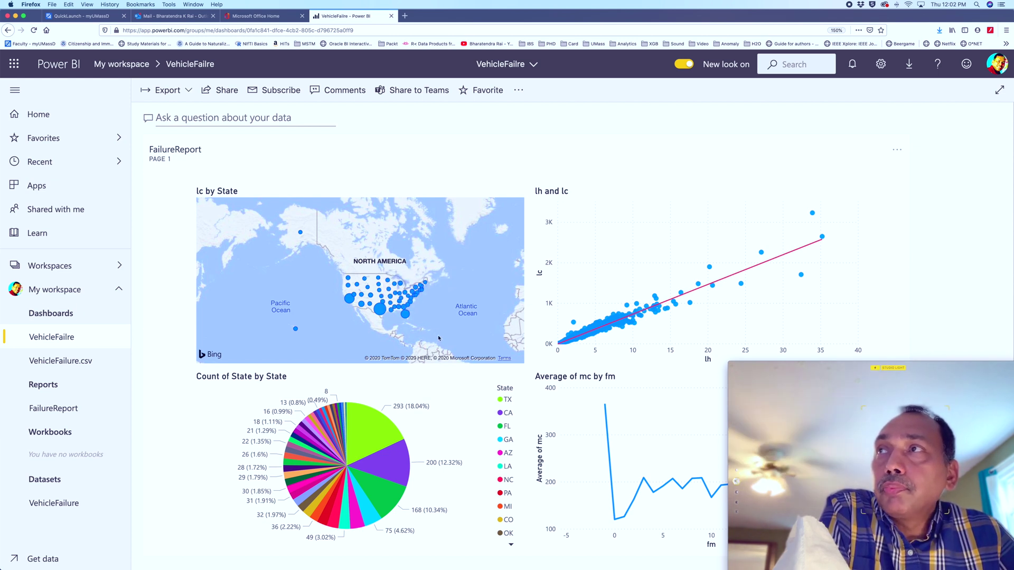
Step: Filter the visuals by the Florida bubble on the map, review the charts, and clear the selection
{"action": "mouse_move", "coordinate": [406, 318]}
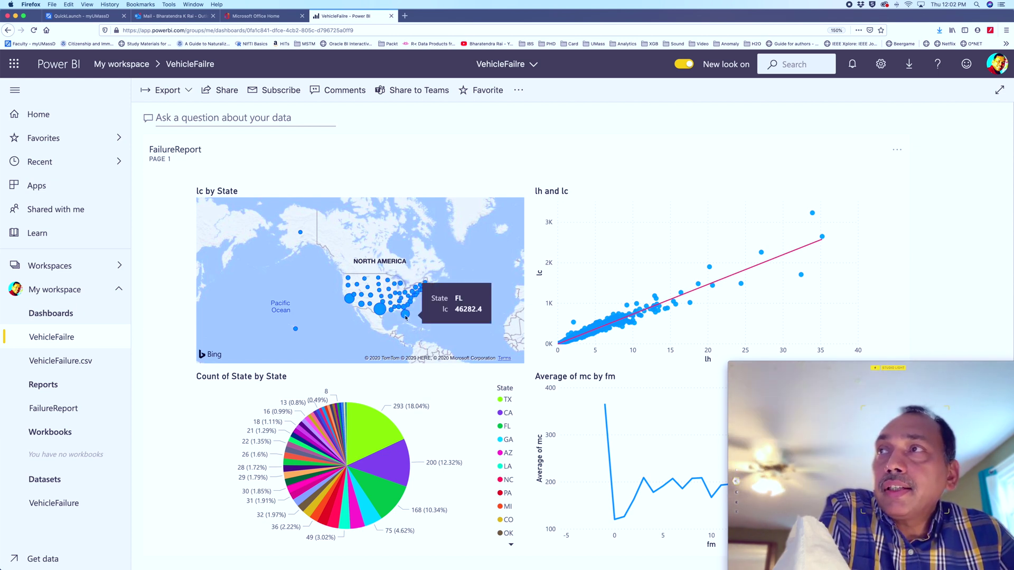
{"action": "left_click", "coordinate": [405, 316]}
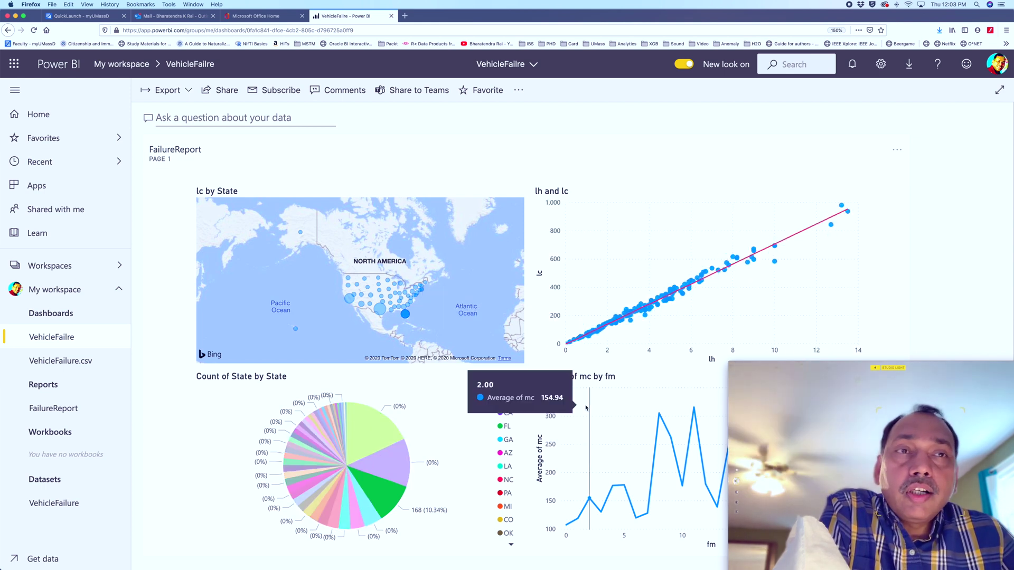
{"action": "left_click", "coordinate": [414, 293]}
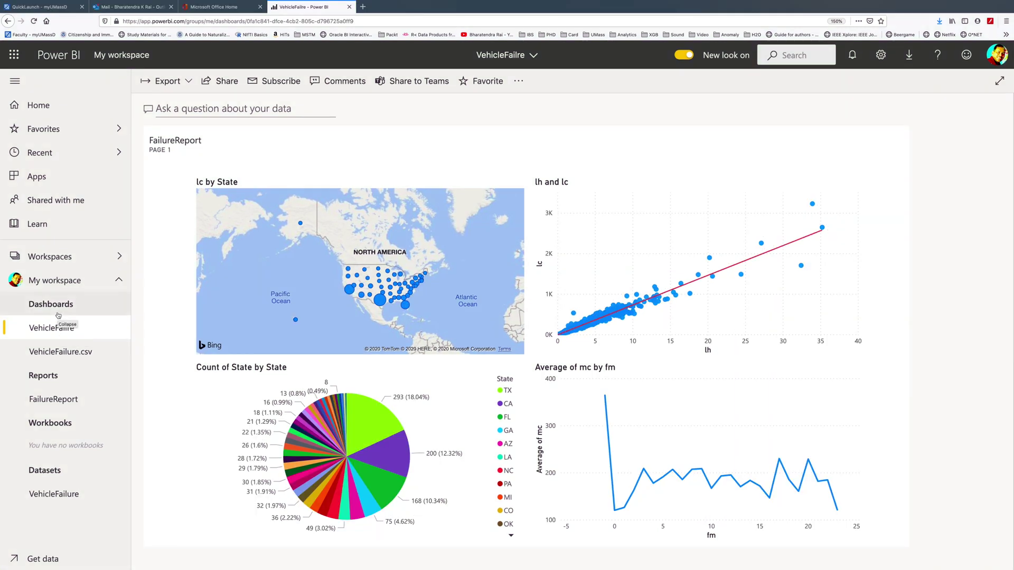
Step: Open the VehicleFailure.csv dashboard and run the suggested Q&A question "average lh", returning to the suggestions
{"action": "left_click", "coordinate": [61, 352]}
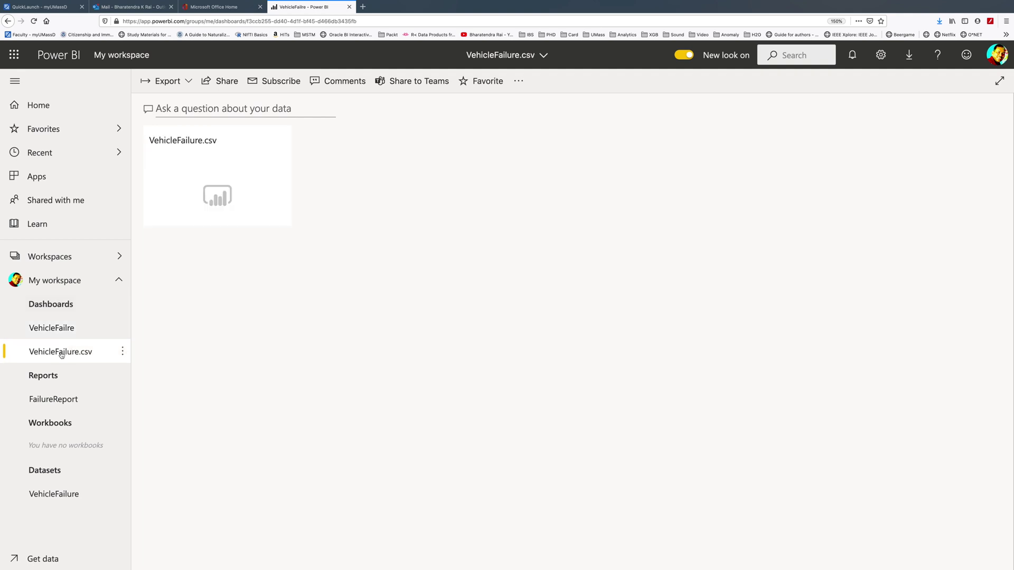
{"action": "left_click", "coordinate": [209, 108]}
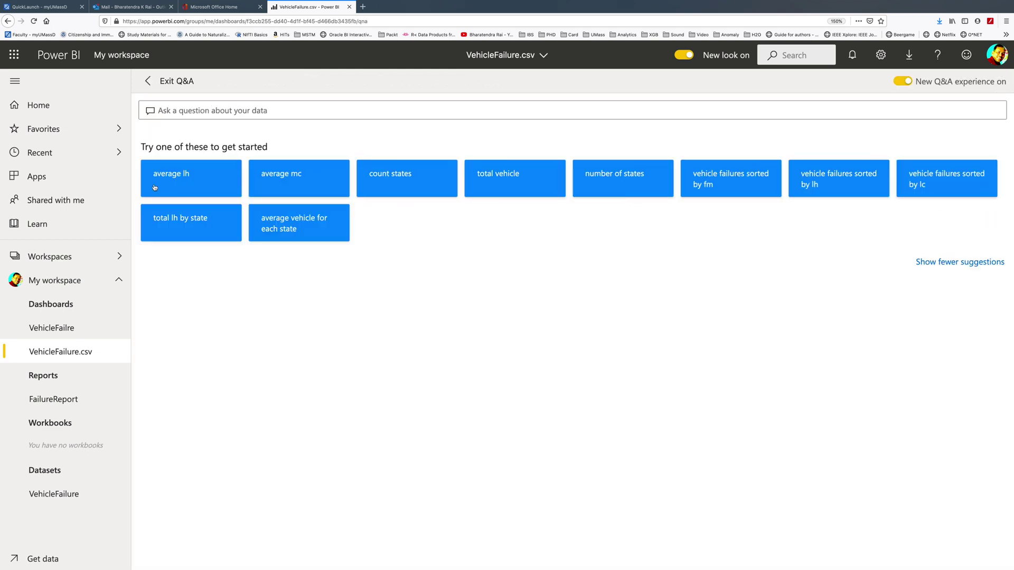
{"action": "left_click", "coordinate": [187, 183]}
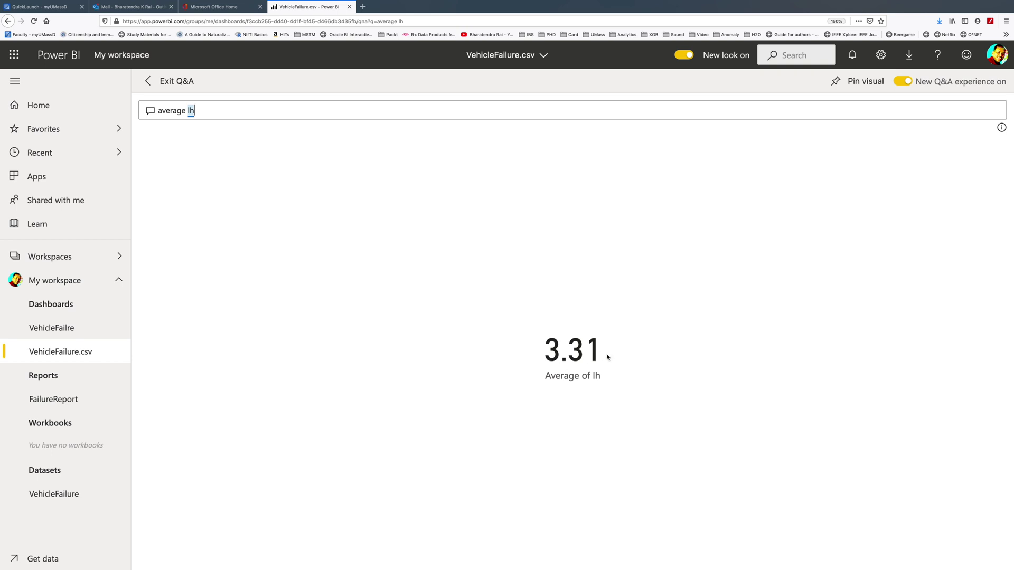
{"action": "left_click", "coordinate": [148, 80]}
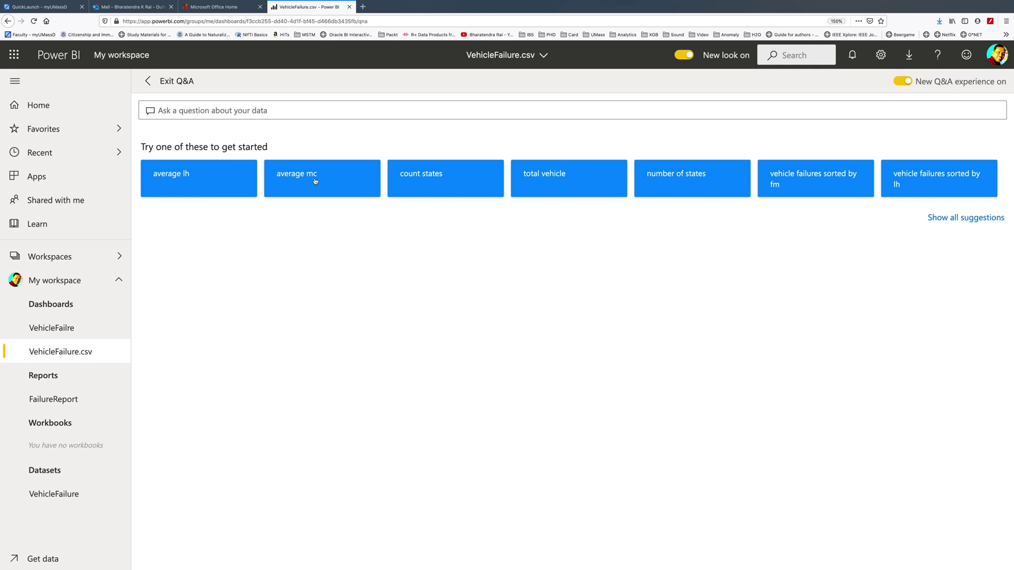
Step: Run the suggested Q&A questions "vehicle failures sorted by fm" and "total lh by state"
{"action": "left_click", "coordinate": [800, 188]}
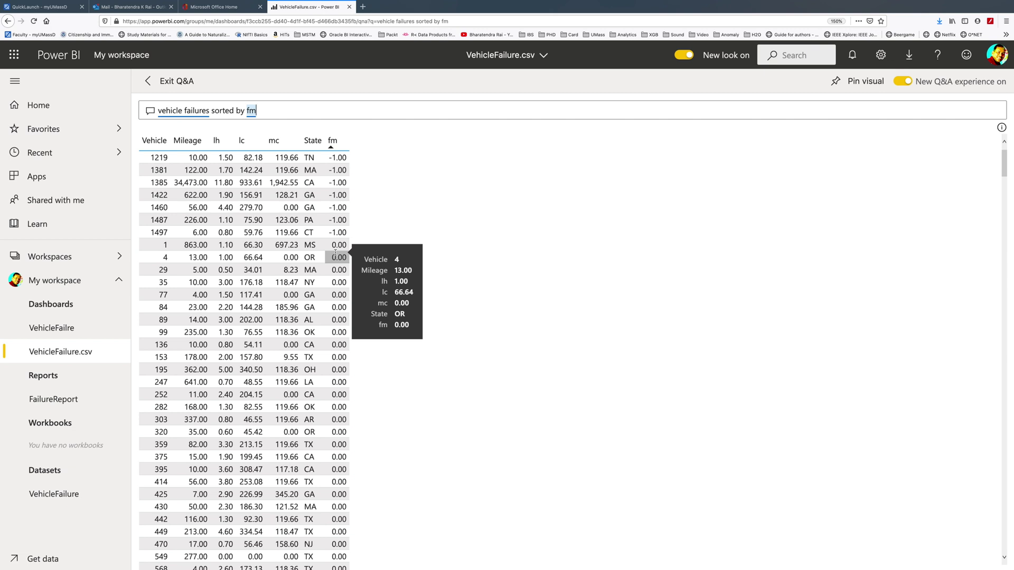
{"action": "left_click", "coordinate": [159, 81]}
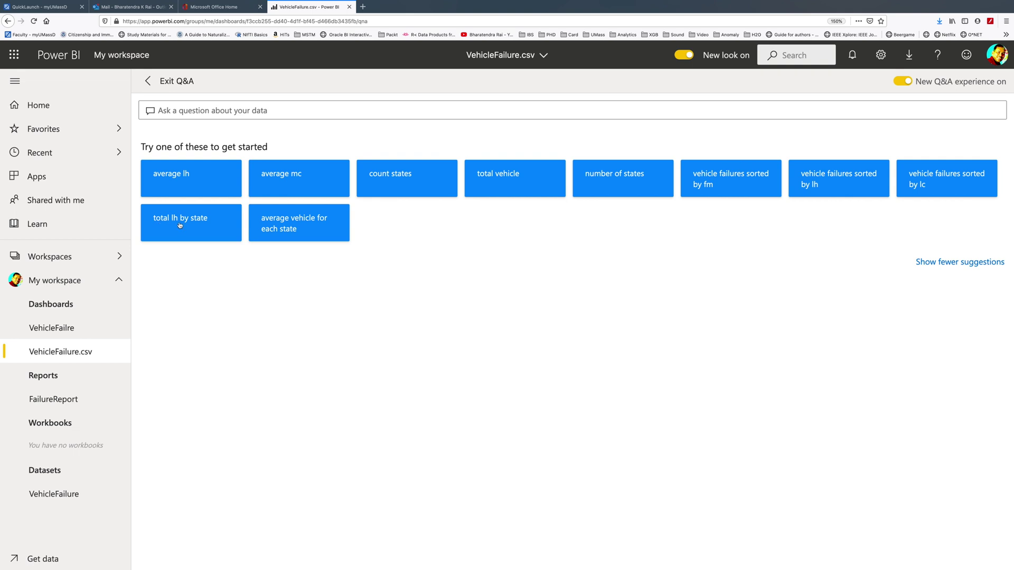
{"action": "left_click", "coordinate": [179, 225]}
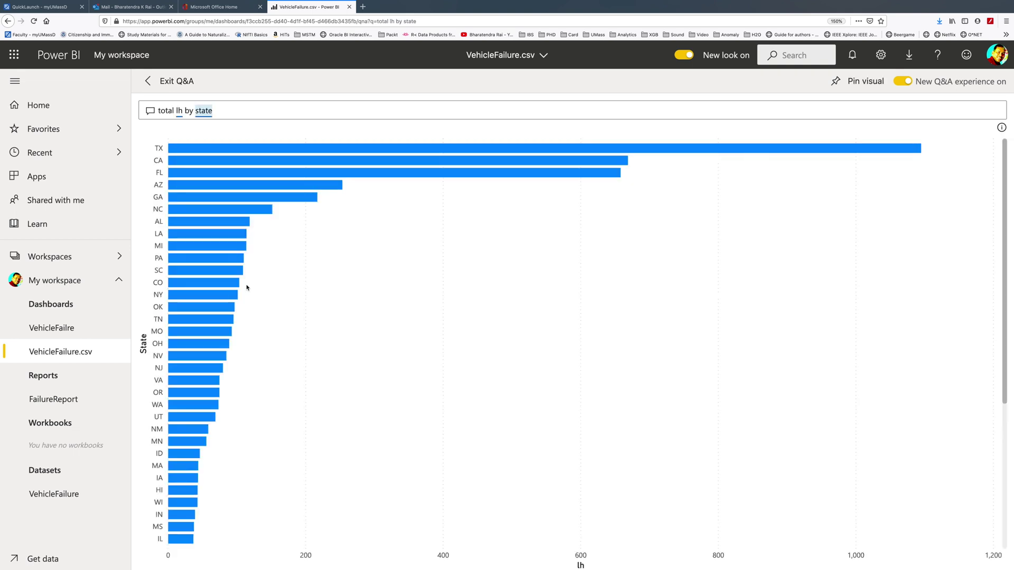
Step: Show My workspace in lineage view and display the details of the VehicleFailre dashboard
{"action": "left_click", "coordinate": [120, 327]}
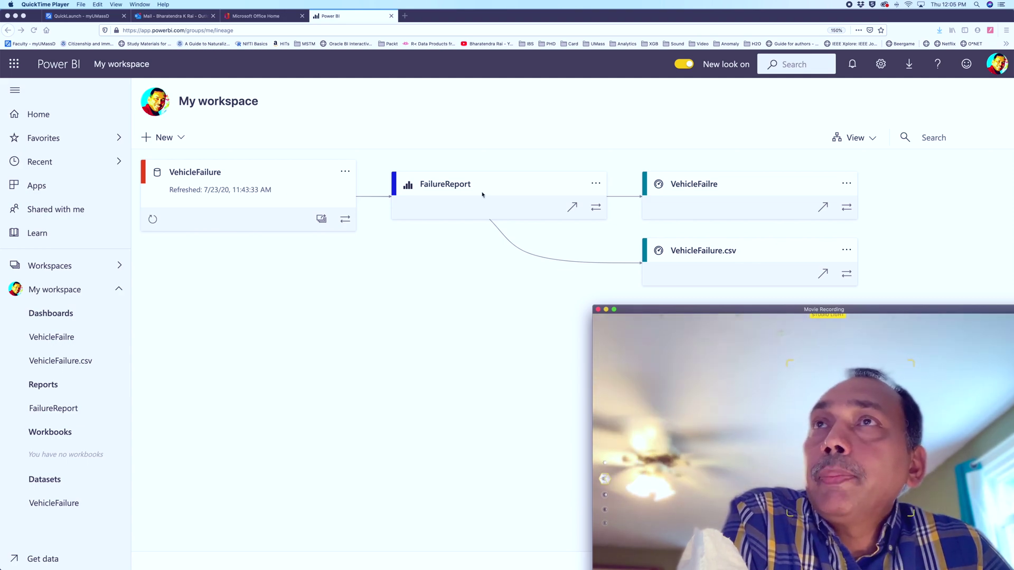
{"action": "left_click", "coordinate": [784, 198]}
{"action": "left_click", "coordinate": [785, 198]}
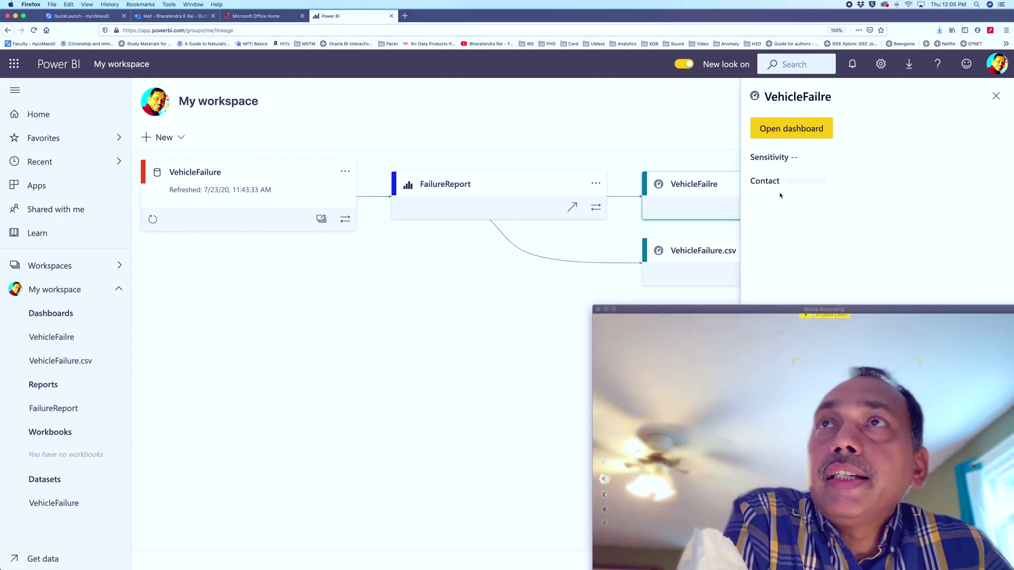